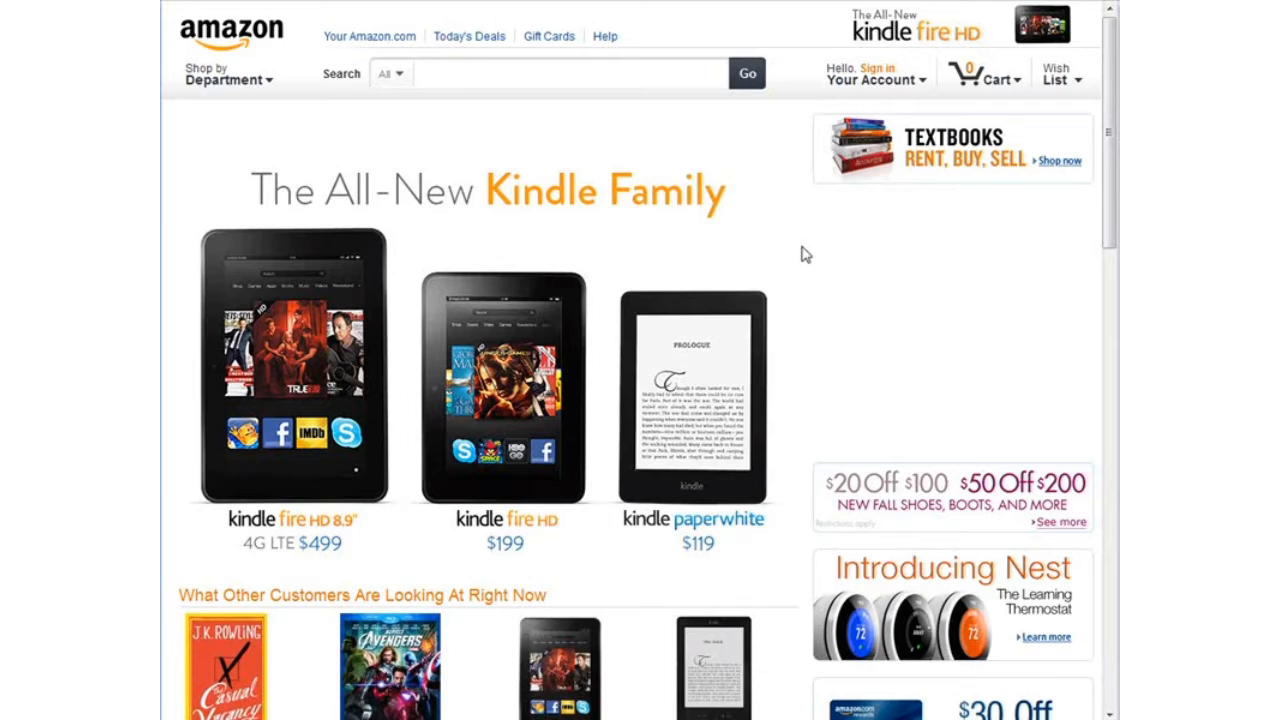
- Scroll the Amazon home page down to the footer's Make Money with Us links
{"action": "scroll", "coordinate": [806, 251], "scroll_direction": "down", "scroll_amount": 8}
{"action": "scroll", "coordinate": [822, 262], "scroll_direction": "down", "scroll_amount": 5}
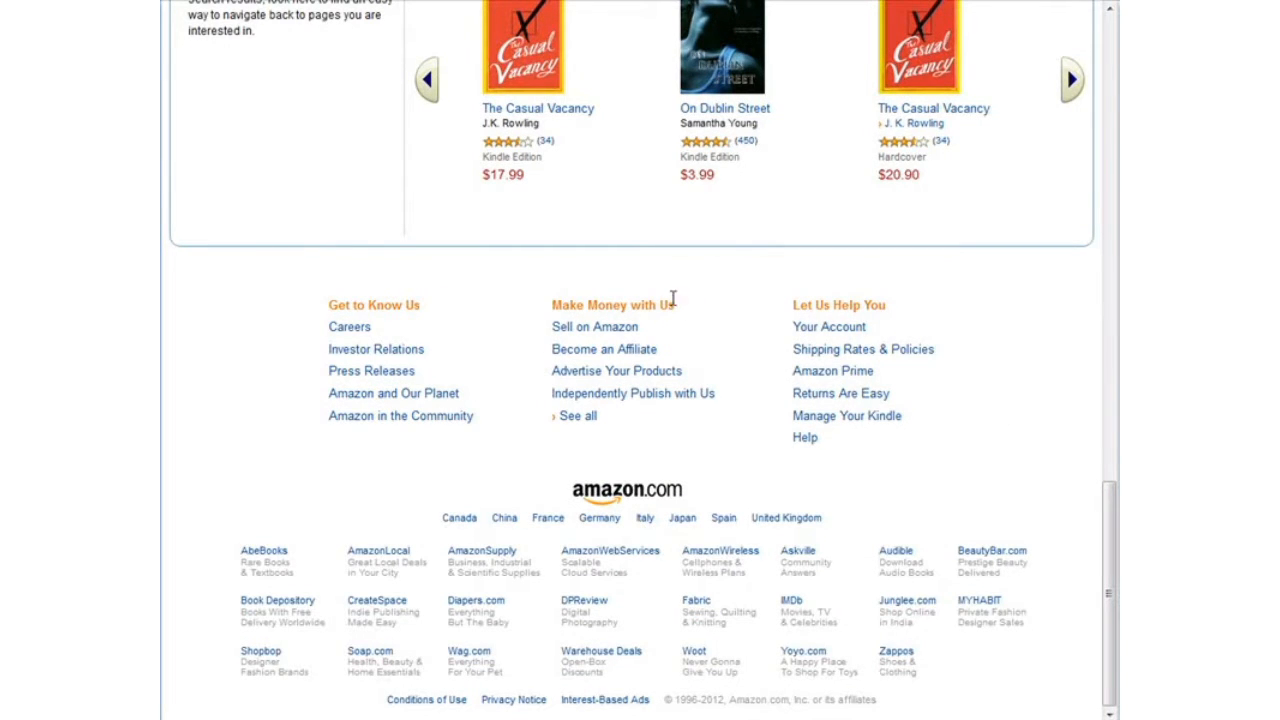
- Go to Amazon Associates, start the free application, and focus the sign-in e-mail field
{"action": "left_click", "coordinate": [614, 354]}
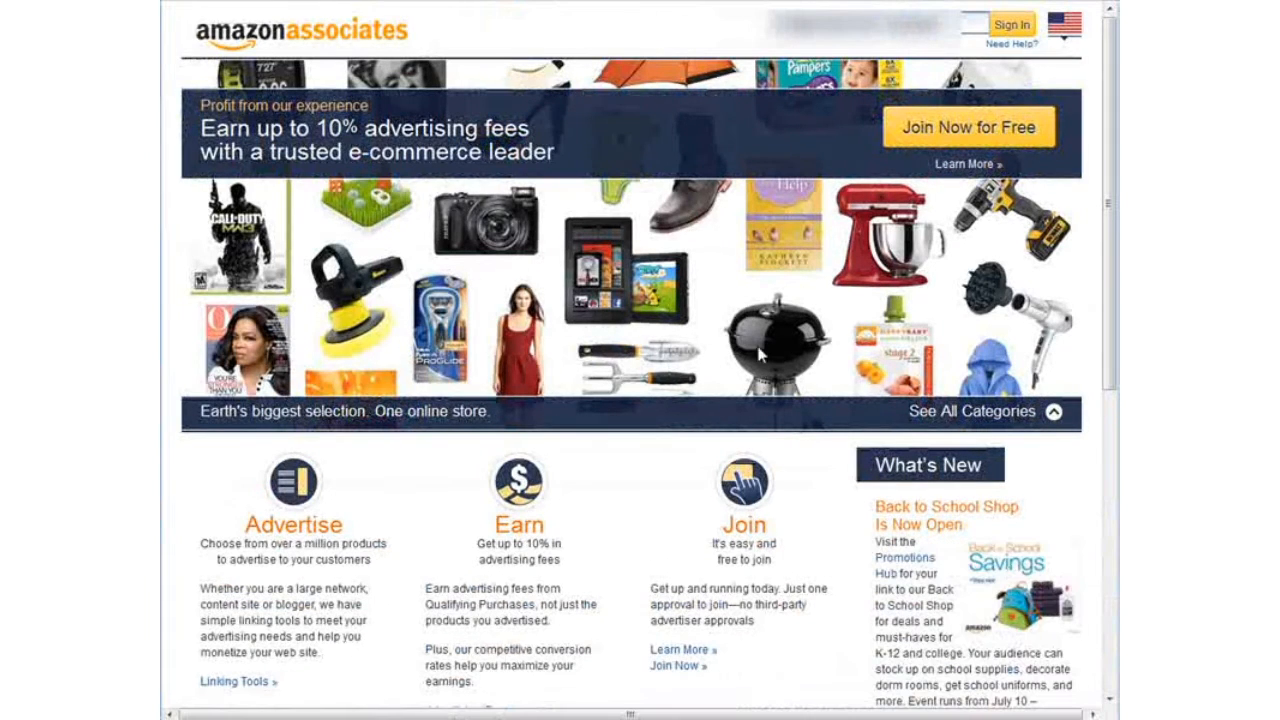
{"action": "left_click", "coordinate": [1000, 132]}
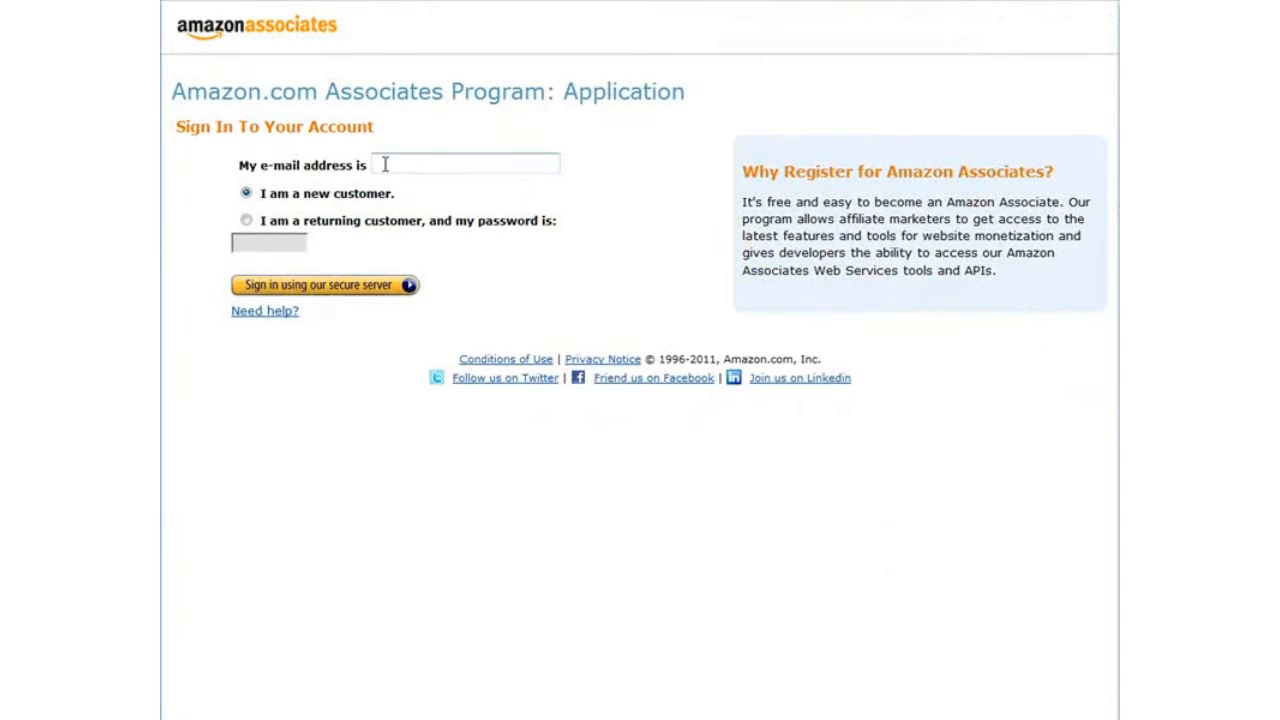
{"action": "left_click", "coordinate": [390, 163]}
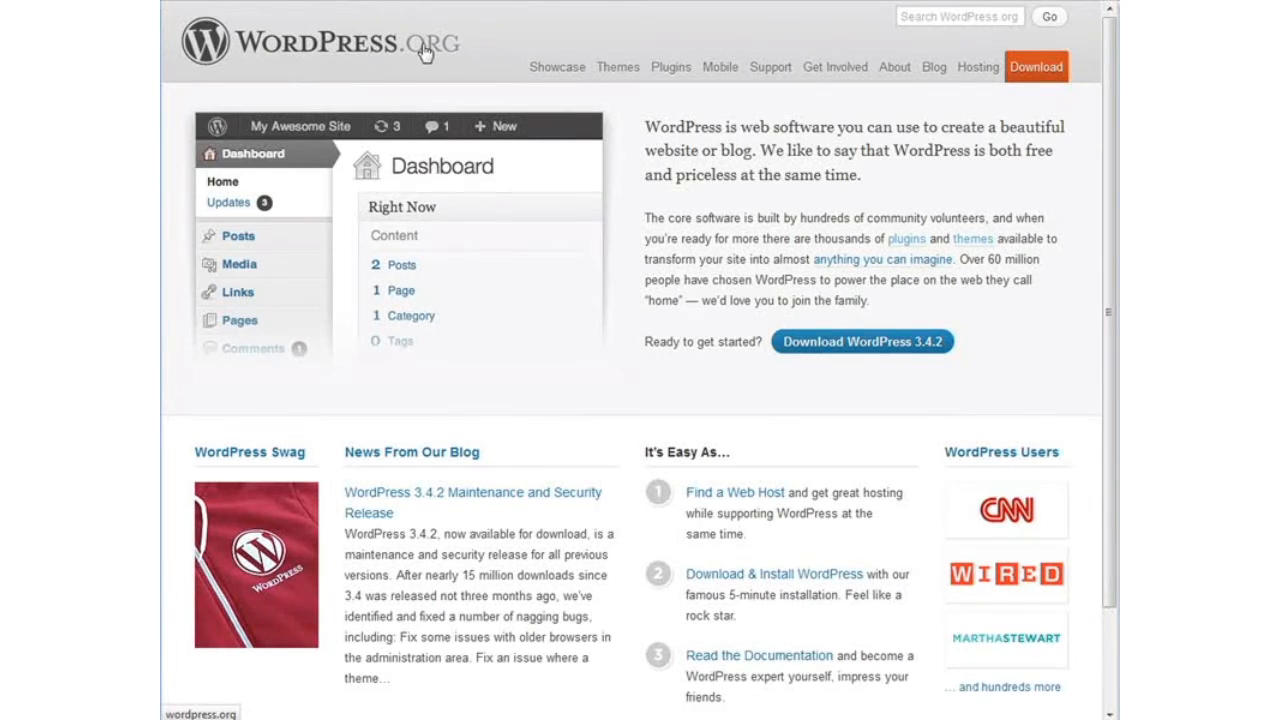
- Download the WordPress 3.4.2 zip from WordPress.org and save it to the discount store folder
{"action": "left_click", "coordinate": [884, 343]}
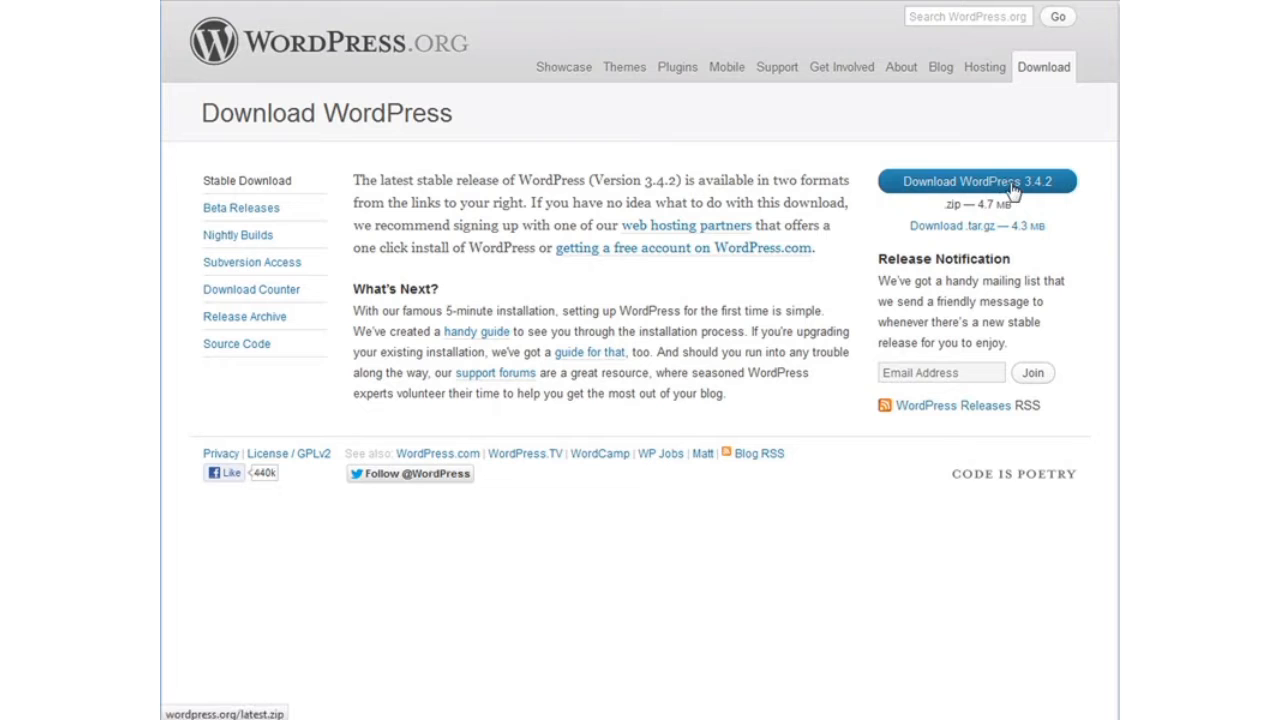
{"action": "left_click", "coordinate": [1014, 191]}
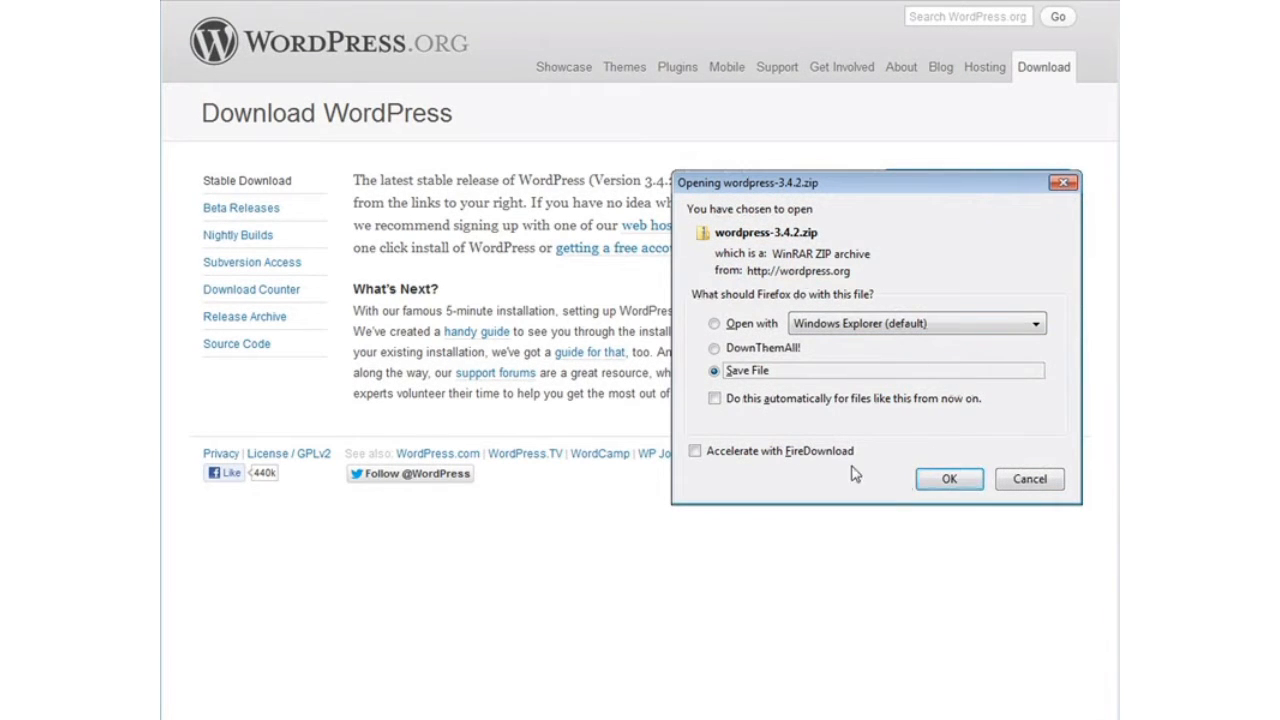
{"action": "left_click", "coordinate": [952, 480]}
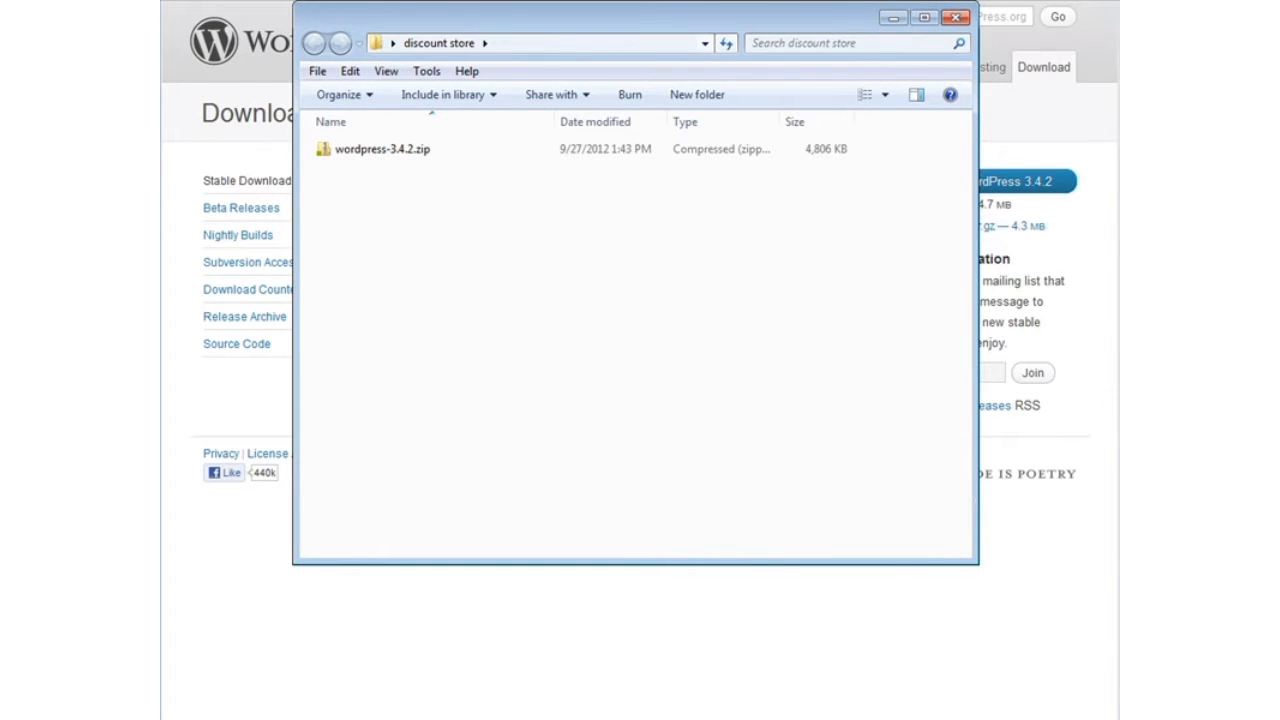
- Extract wordpress-3.4.2.zip with 7-Zip into a wordpress-3.4.2 folder
{"action": "left_click", "coordinate": [366, 158]}
{"action": "right_click", "coordinate": [368, 158]}
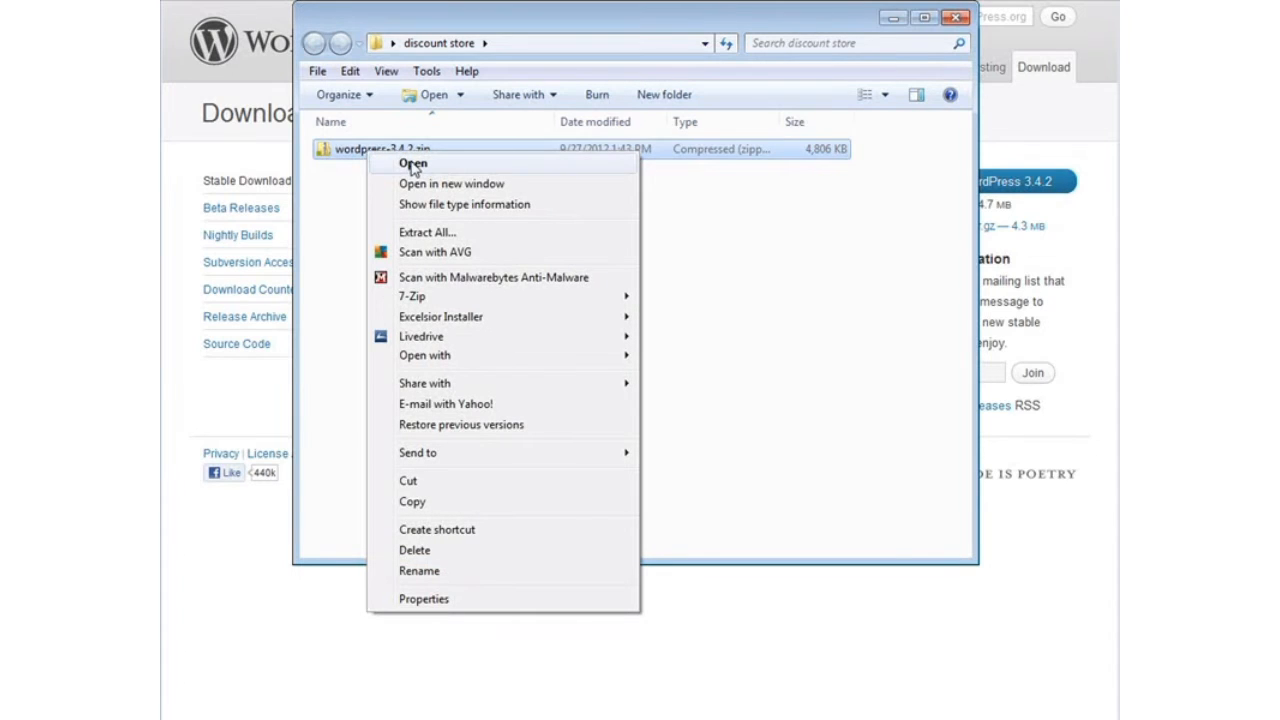
{"action": "mouse_move", "coordinate": [447, 300]}
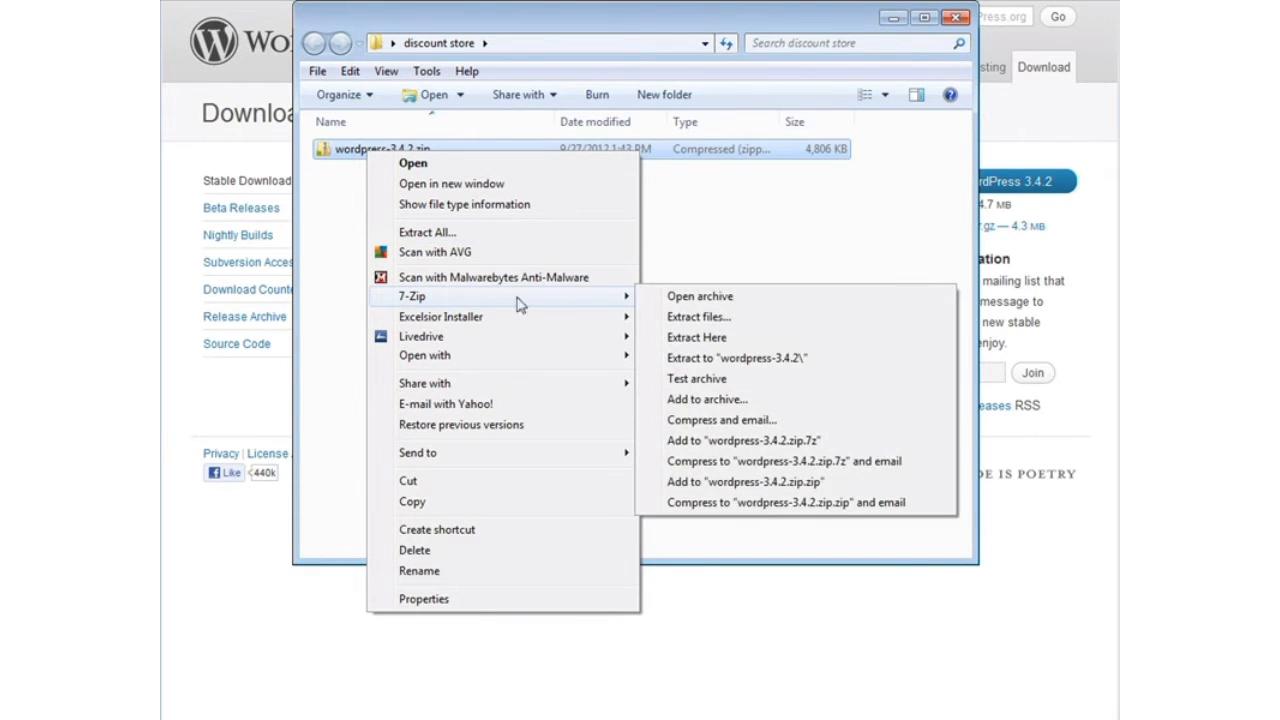
{"action": "left_click", "coordinate": [706, 318]}
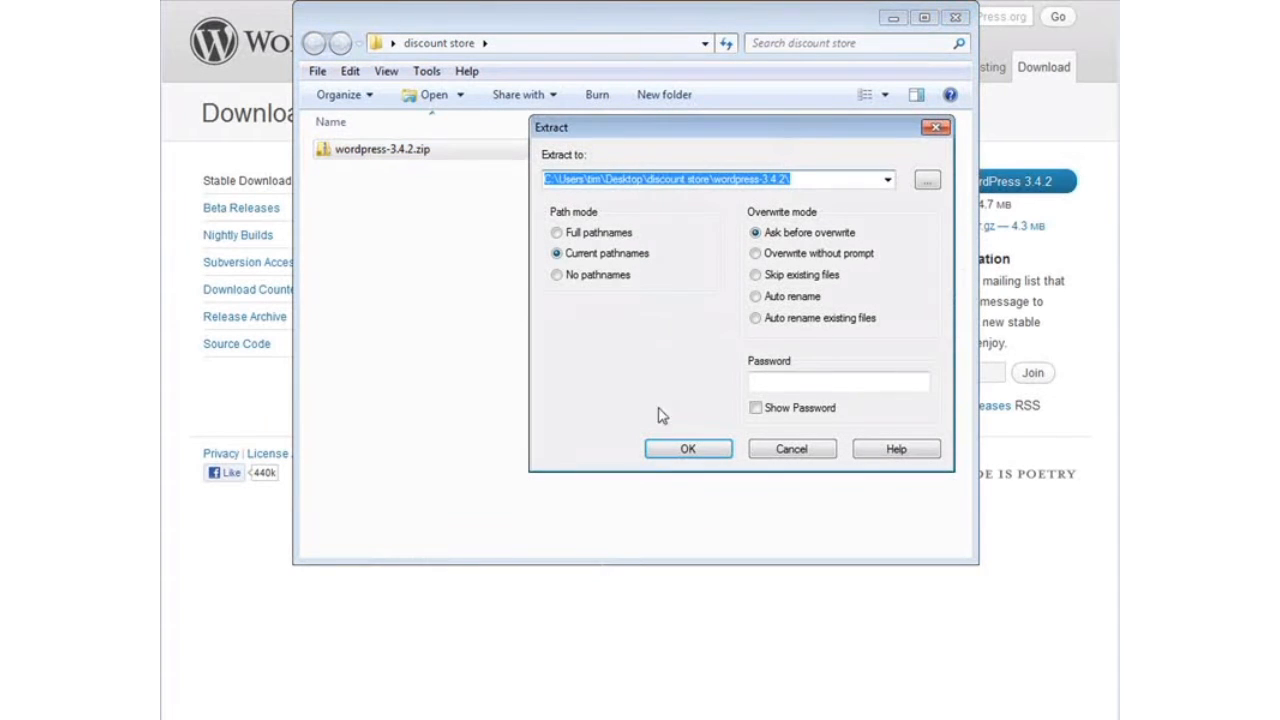
{"action": "left_click", "coordinate": [684, 449]}
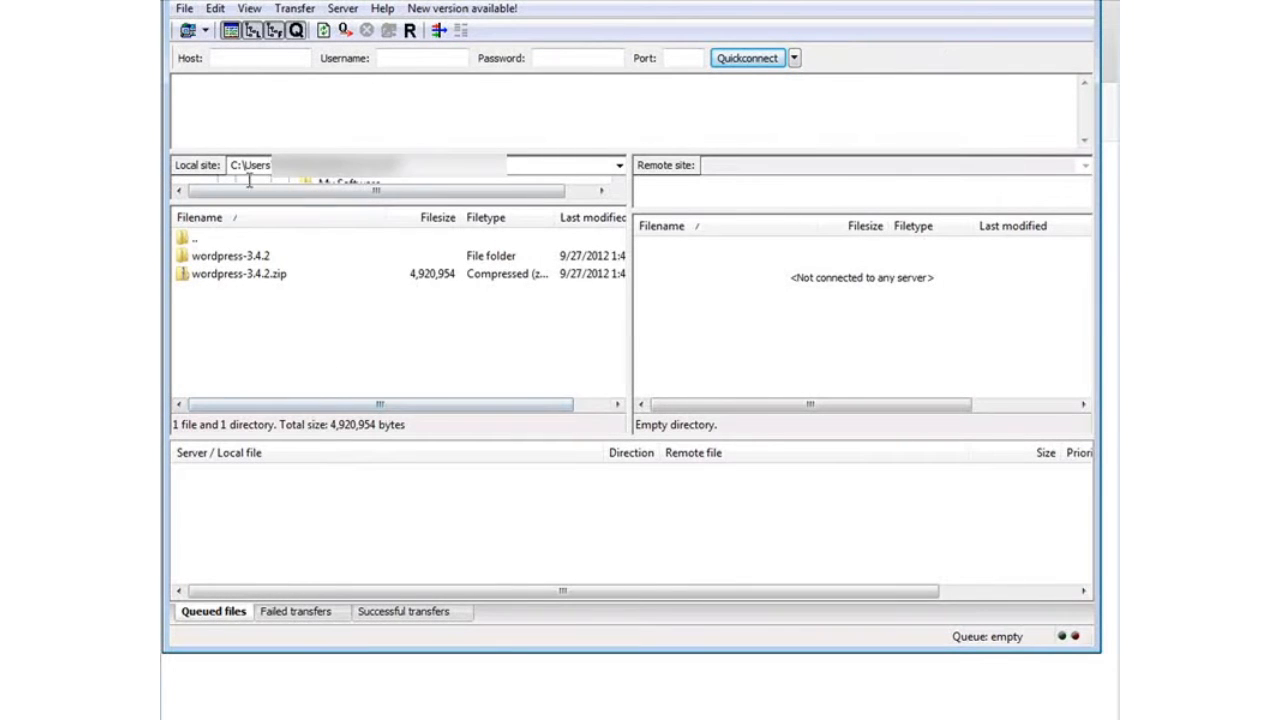
- Show the local wordpress-3.4.2 > wordpress files in FileZilla and enter the server host for Quickconnect
{"action": "double_click", "coordinate": [253, 258]}
{"action": "double_click", "coordinate": [215, 258]}
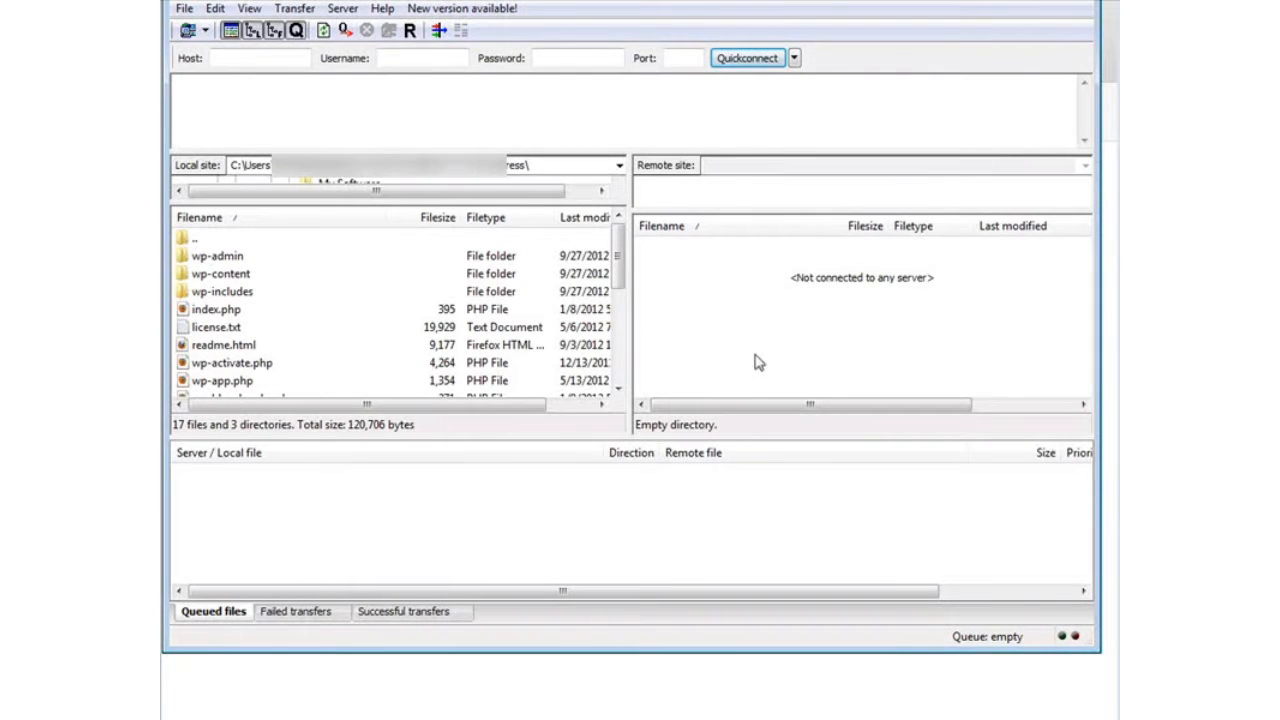
{"action": "left_click", "coordinate": [240, 59]}
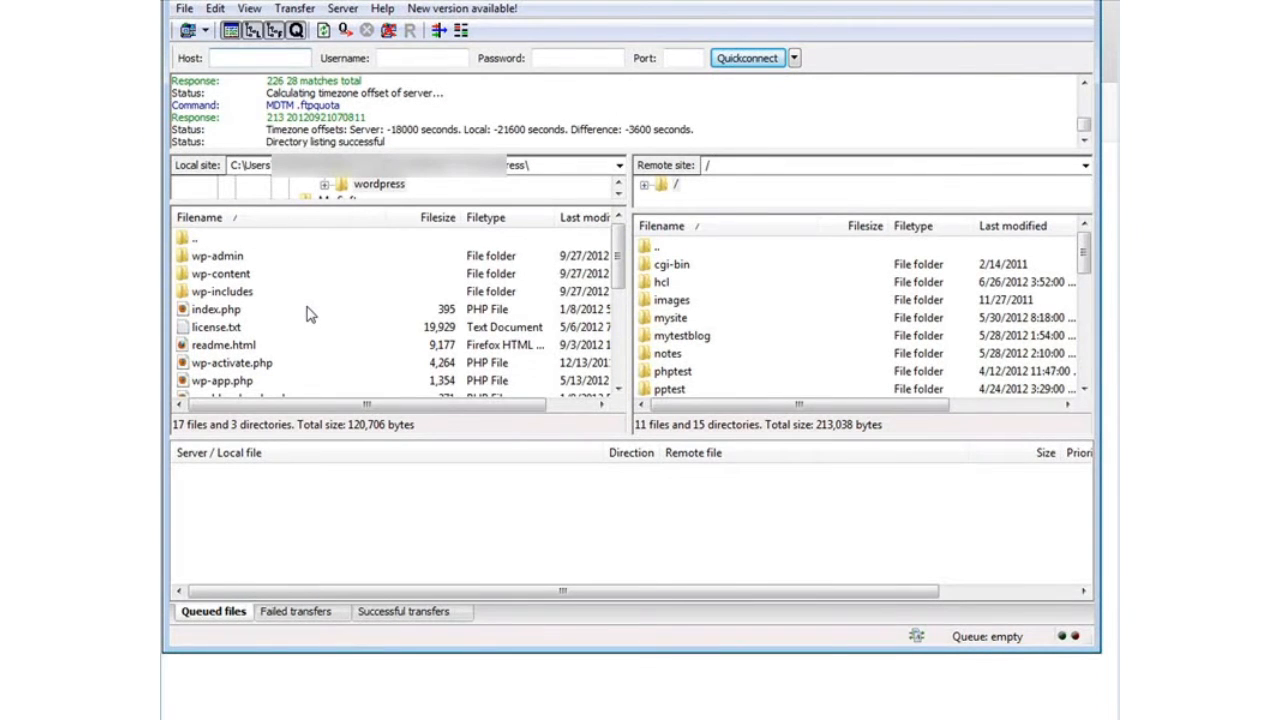
- Create a discount-store folder on the server and open it
{"action": "left_click", "coordinate": [665, 250]}
{"action": "right_click", "coordinate": [665, 250]}
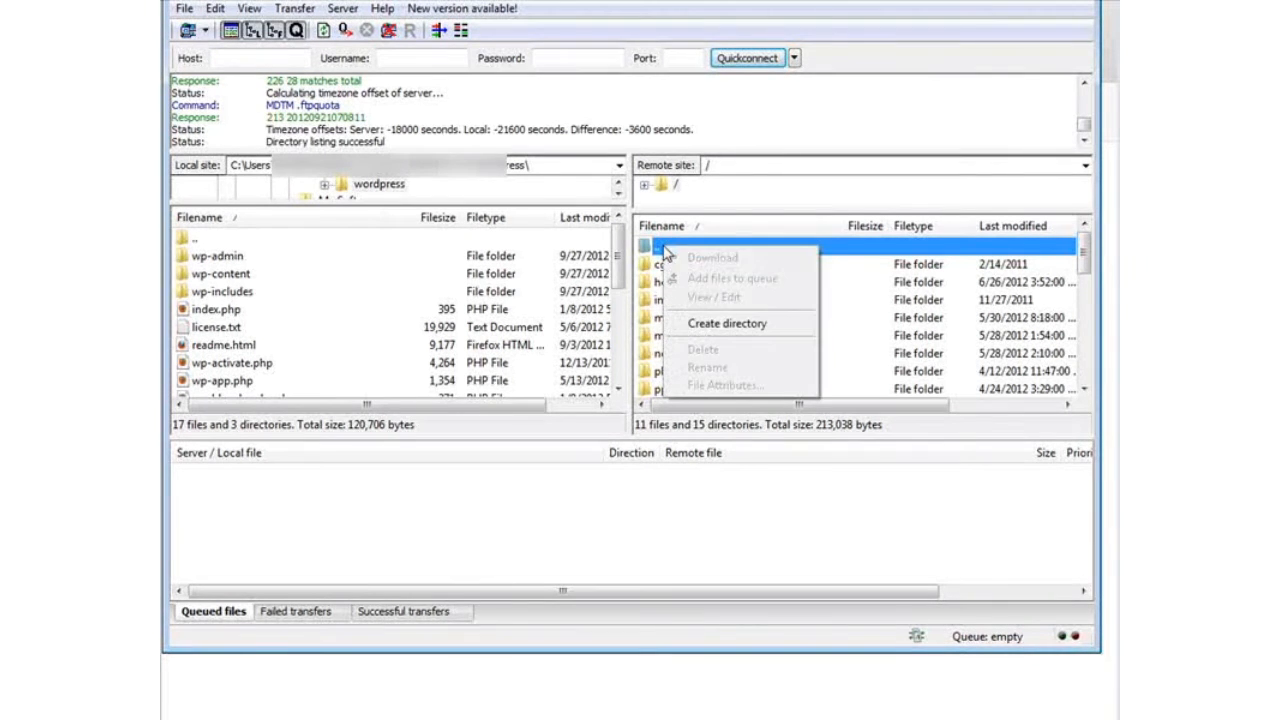
{"action": "left_click", "coordinate": [737, 323]}
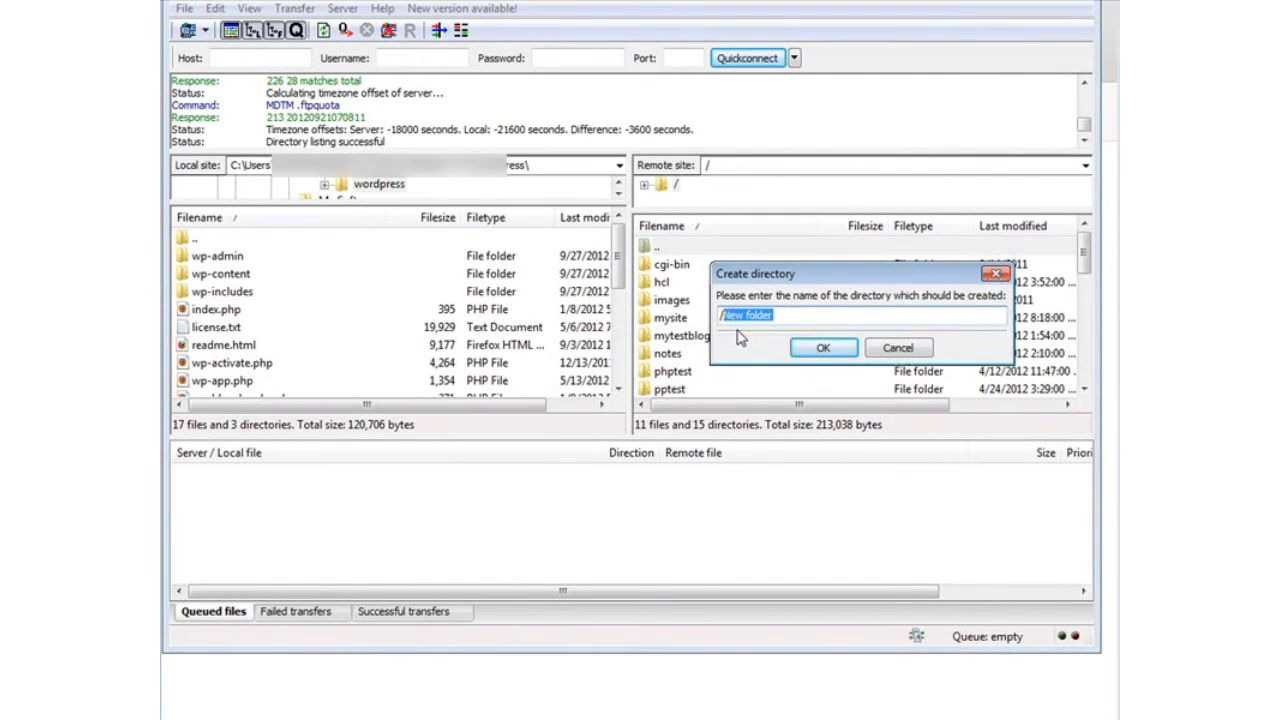
{"action": "type", "text": "discount-store"}
{"action": "key", "text": "Return"}
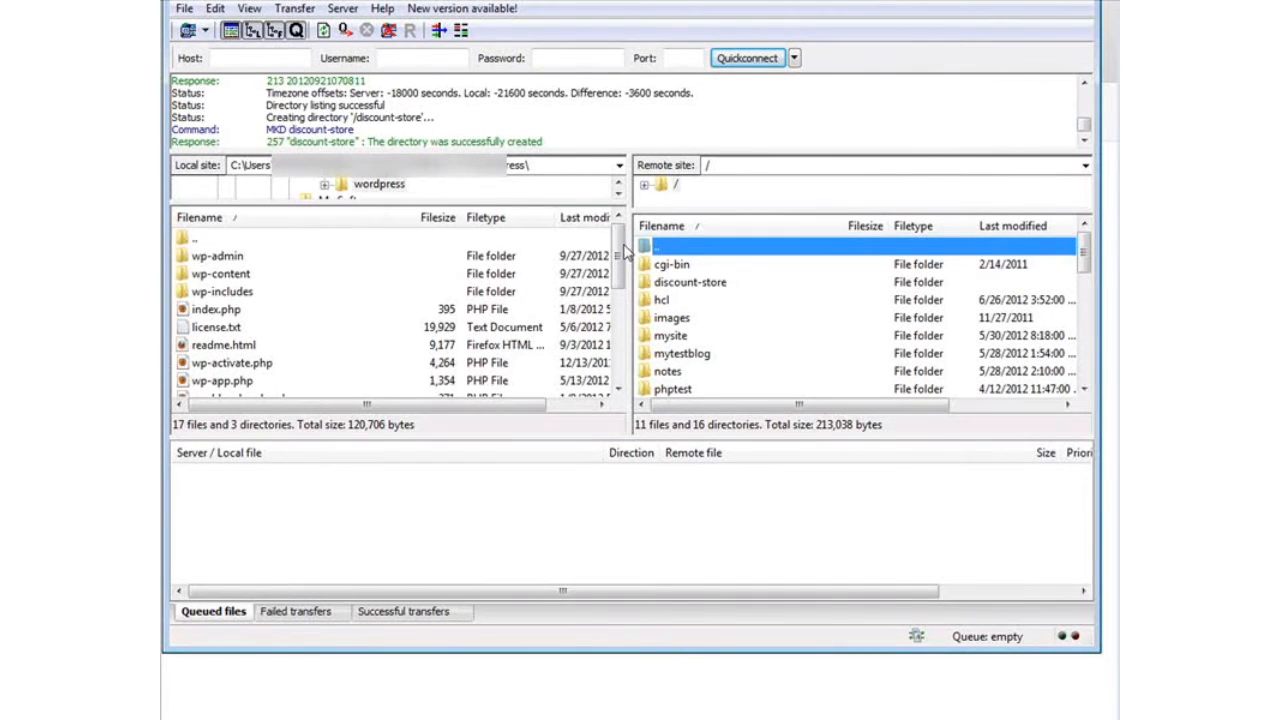
{"action": "double_click", "coordinate": [716, 287]}
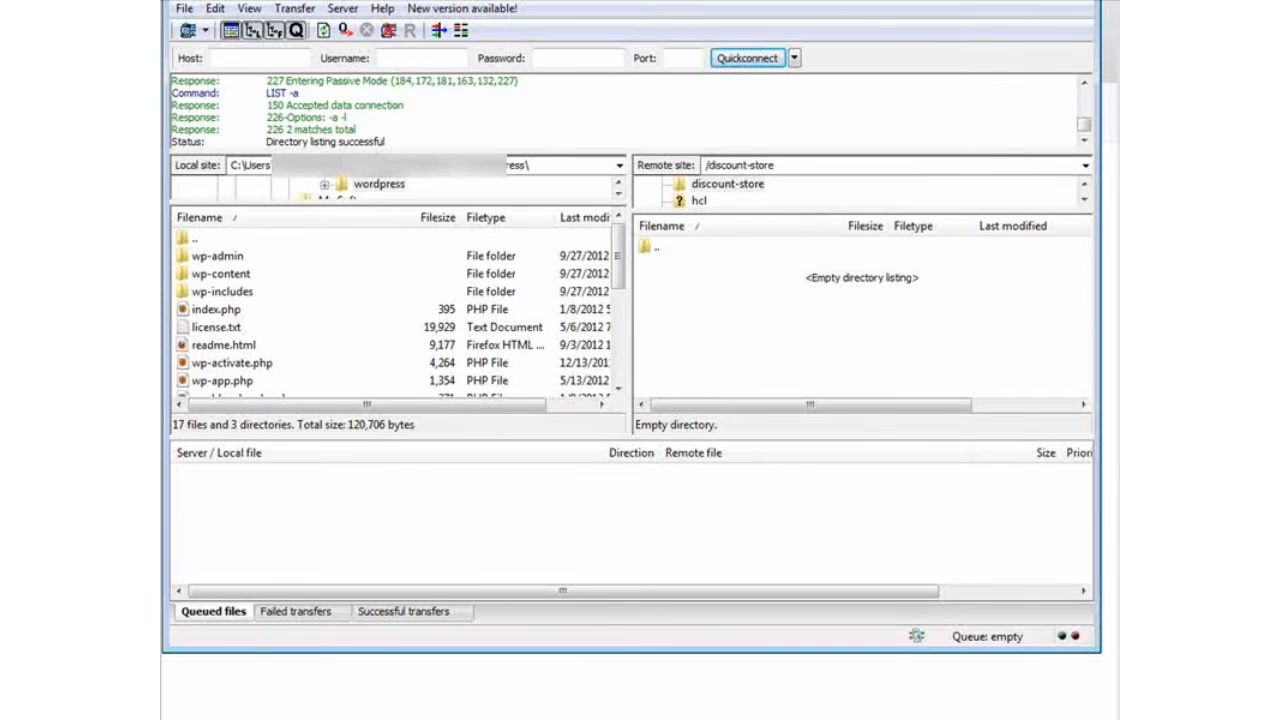
- Upload all the local WordPress files into discount-store
{"action": "left_click", "coordinate": [194, 262]}
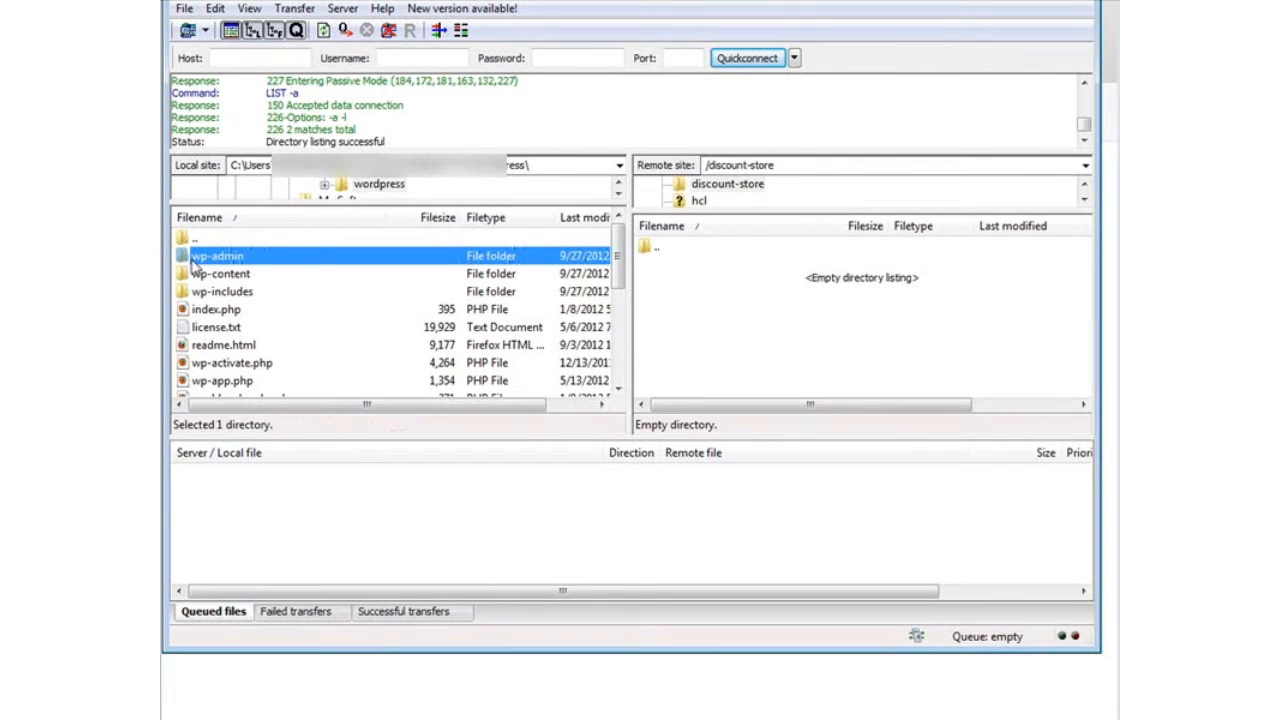
{"action": "key", "text": "ctrl+a"}
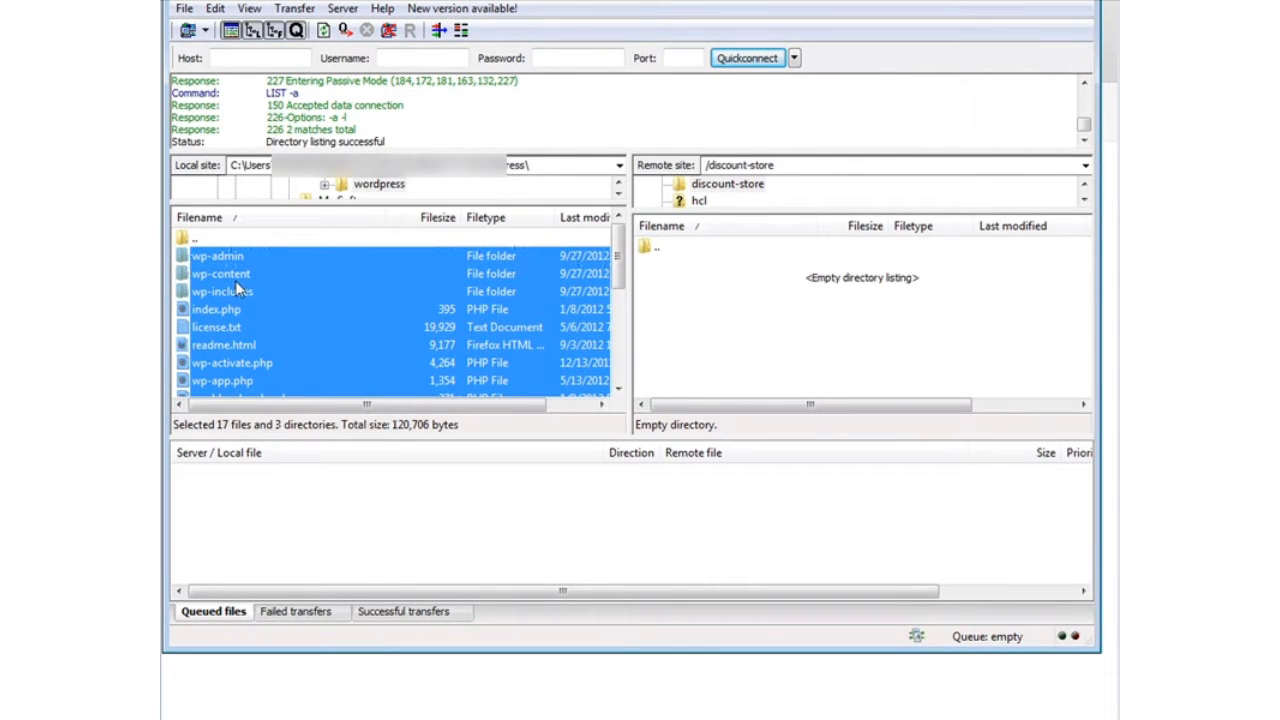
{"action": "right_click", "coordinate": [236, 282]}
{"action": "left_click", "coordinate": [278, 294]}
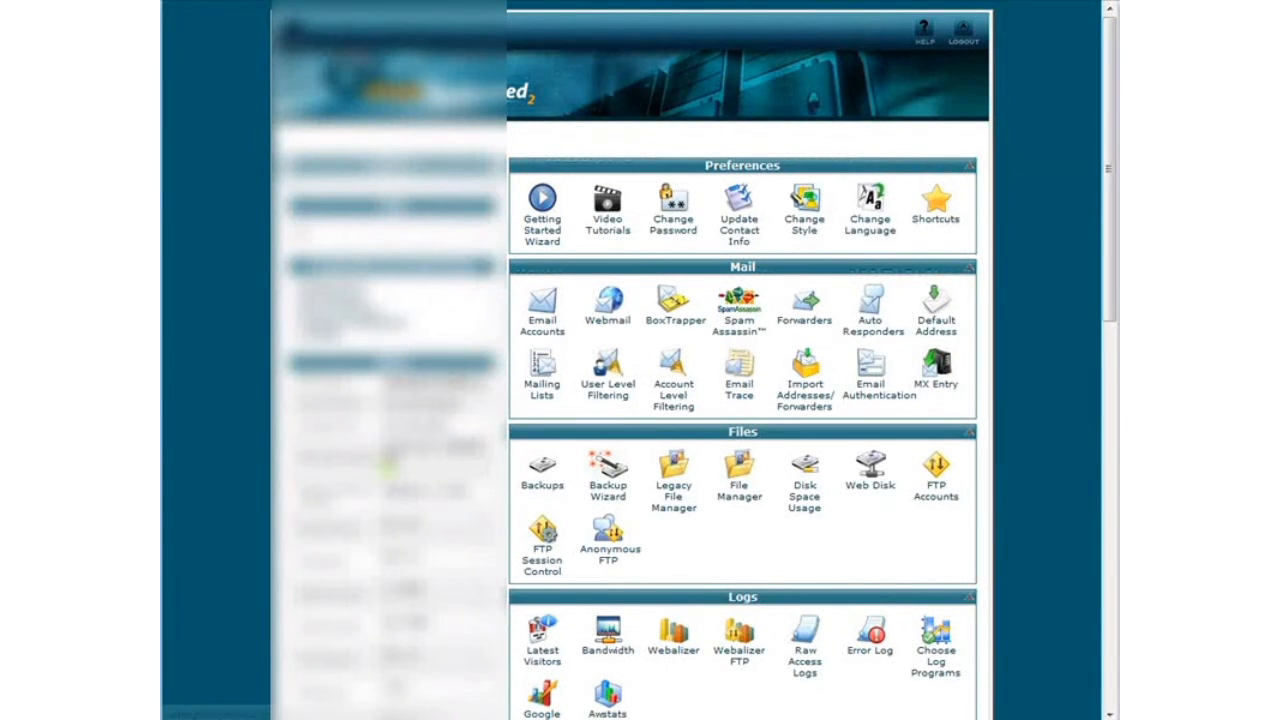
- Open cPanel's MySQL Database Wizard and name the new database amstore
{"action": "scroll", "coordinate": [886, 310], "scroll_direction": "down", "scroll_amount": 10}
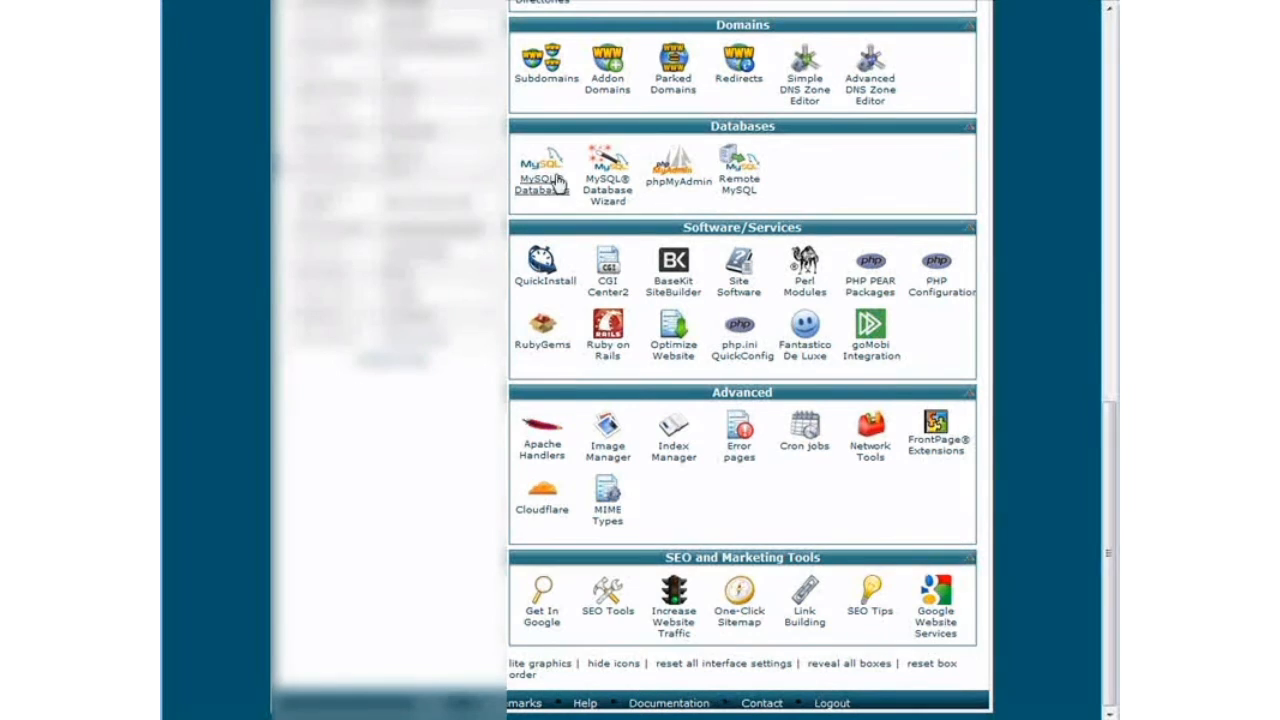
{"action": "left_click", "coordinate": [611, 186]}
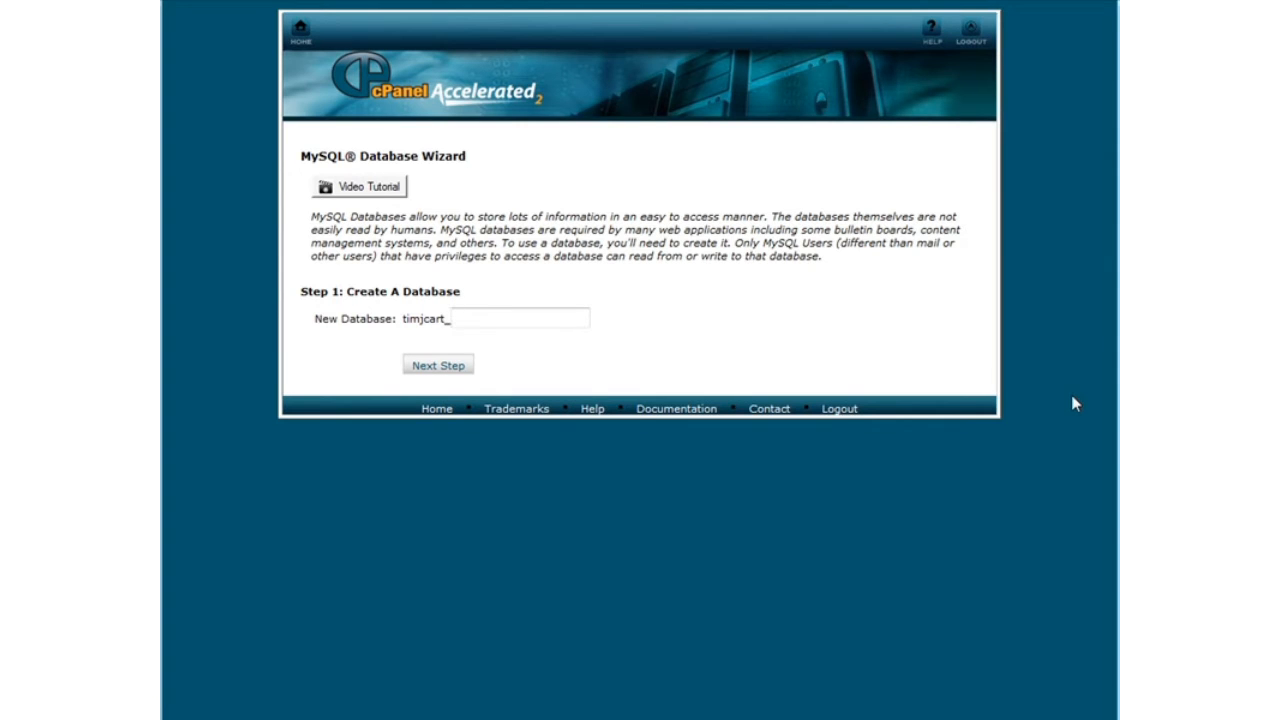
{"action": "type", "text": "amstore"}
- Create the amstore database, enter username amstore, and generate and copy a strong password
{"action": "left_click", "coordinate": [455, 368]}
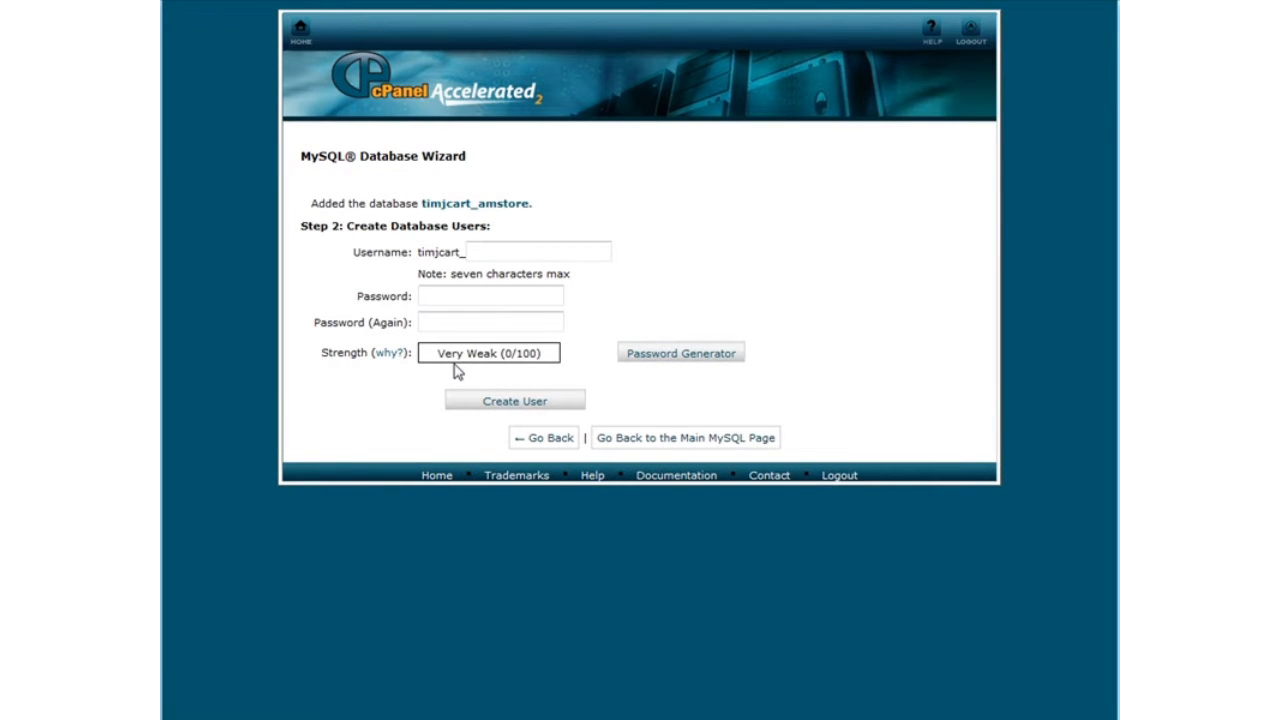
{"action": "type", "text": "amstore"}
{"action": "left_click", "coordinate": [699, 355]}
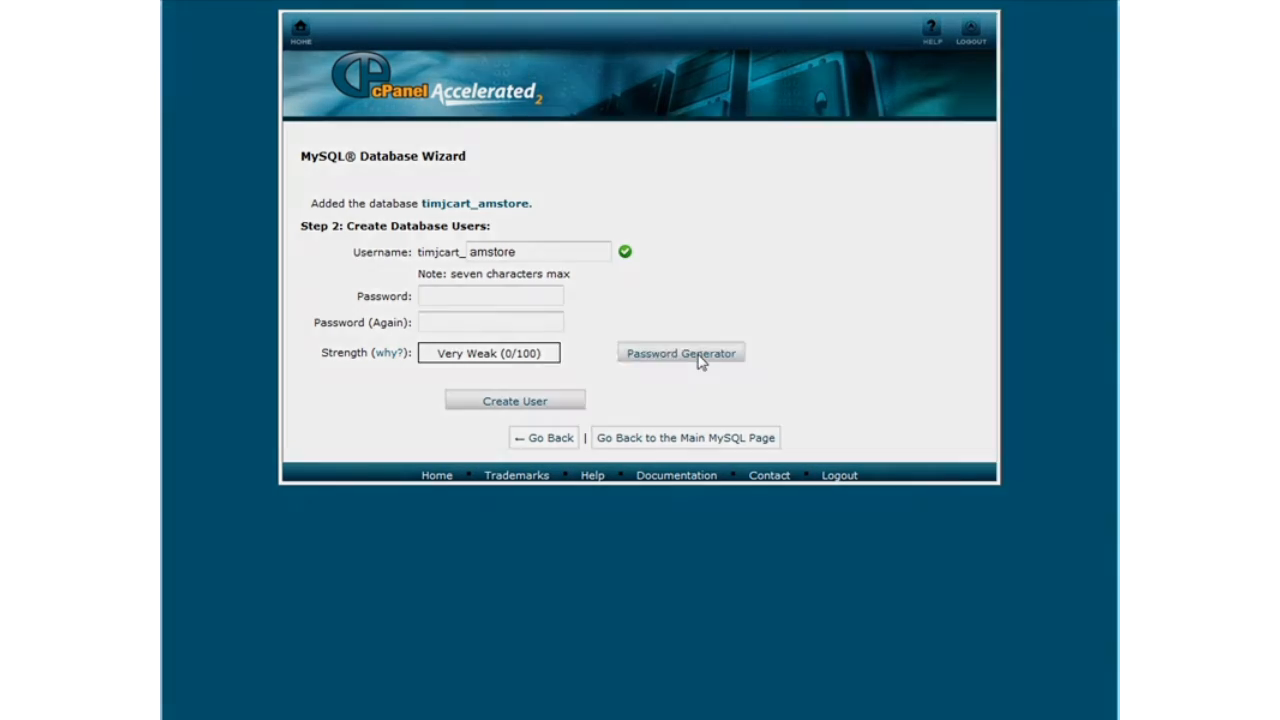
{"action": "left_click", "coordinate": [594, 306]}
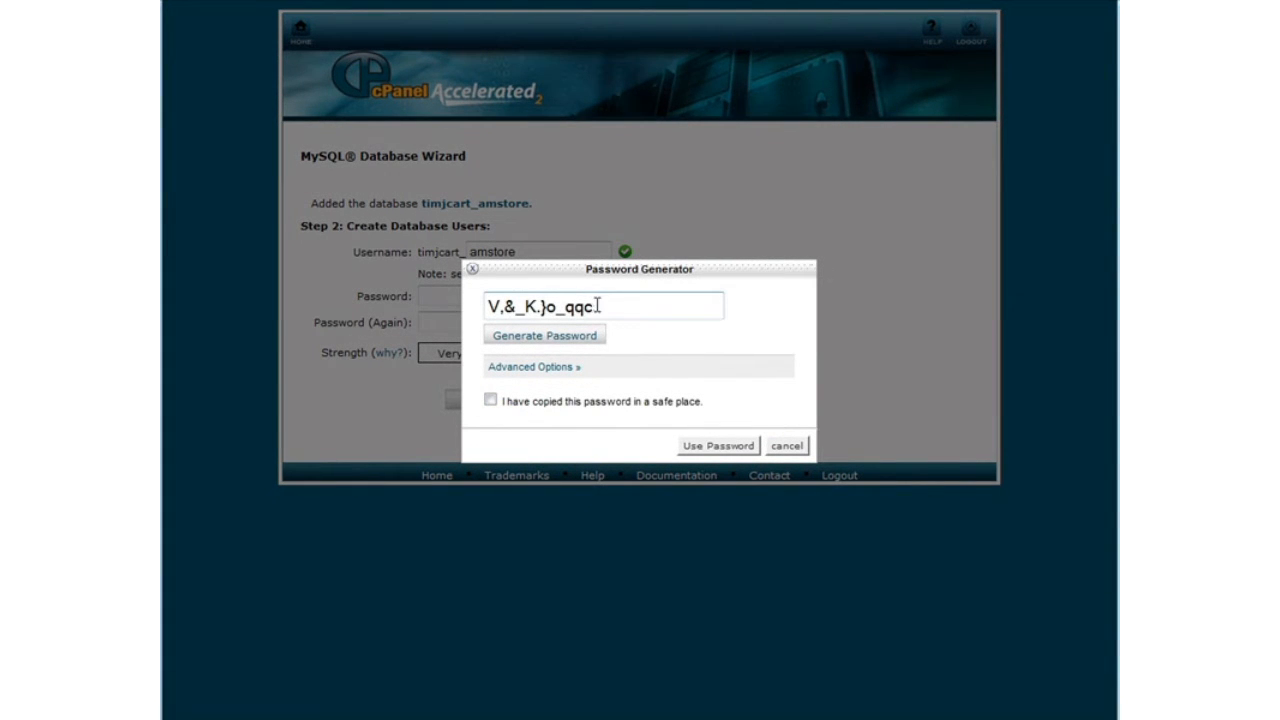
{"action": "left_click_drag", "start_coordinate": [597, 306], "coordinate": [487, 307]}
{"action": "right_click", "coordinate": [524, 313]}
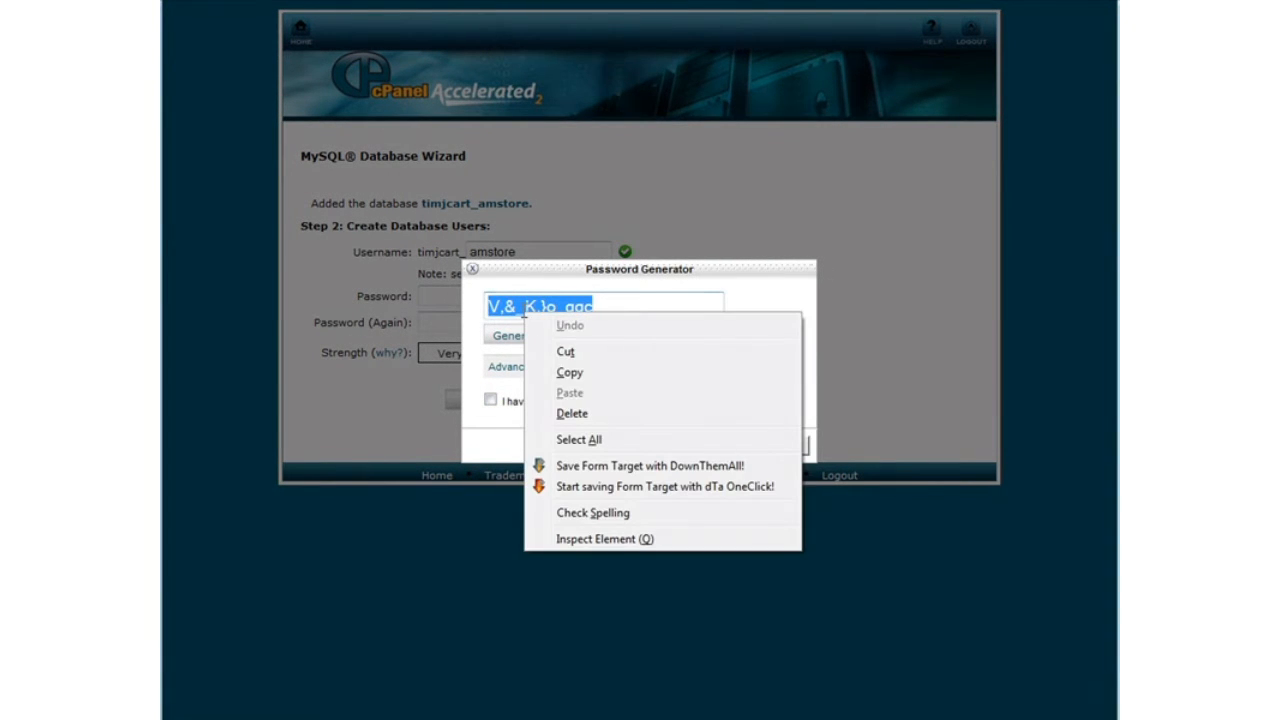
{"action": "left_click", "coordinate": [571, 373]}
- Fill both password fields with the generated password and create the amstore user
{"action": "left_click", "coordinate": [490, 400]}
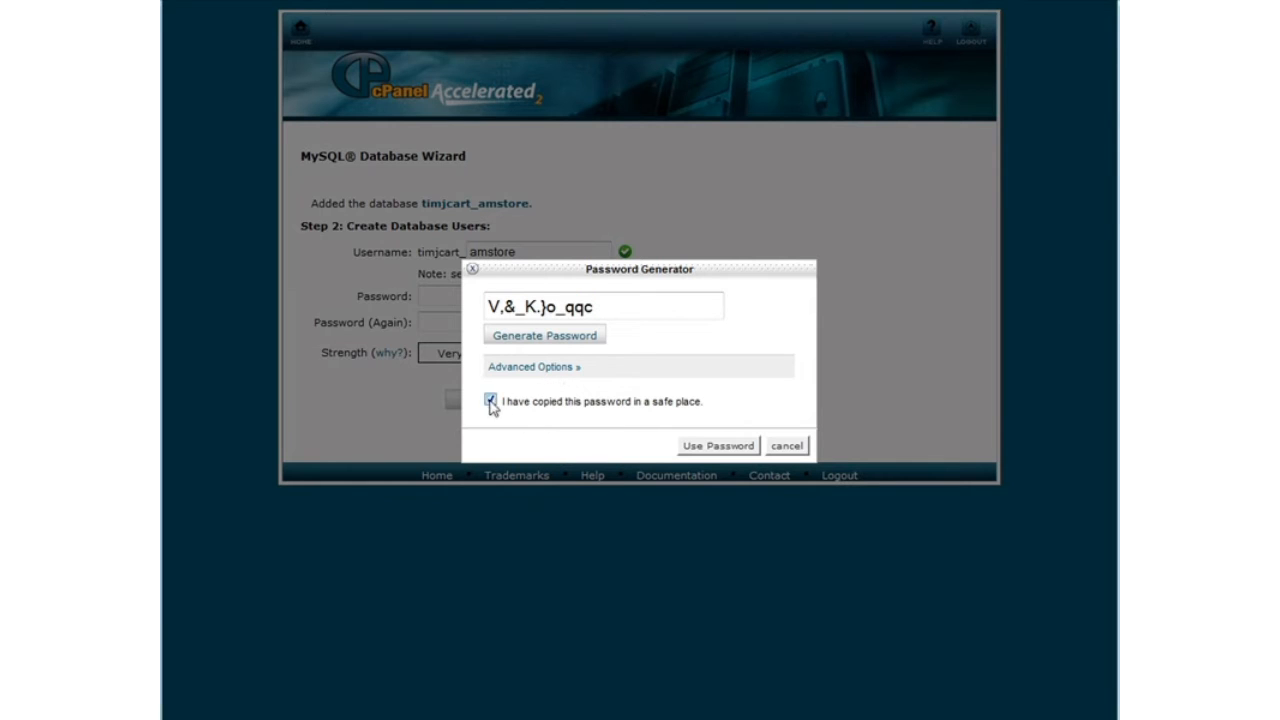
{"action": "left_click", "coordinate": [714, 446]}
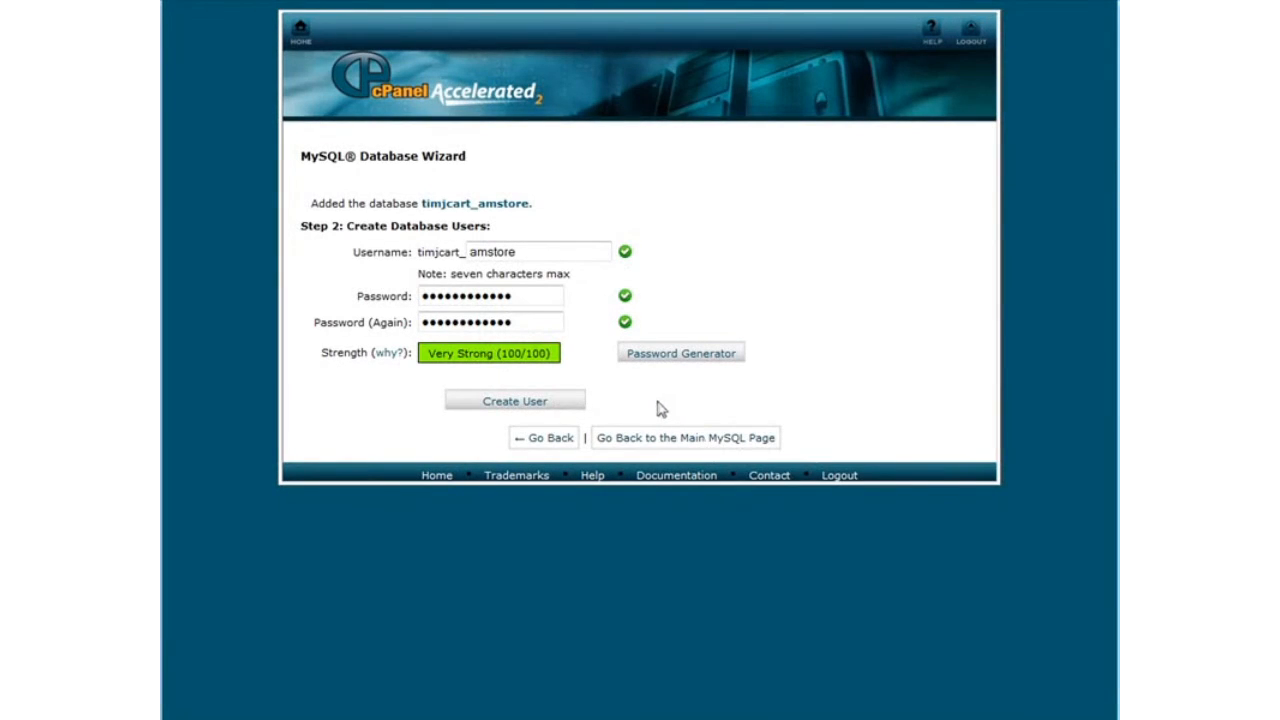
{"action": "left_click", "coordinate": [549, 406]}
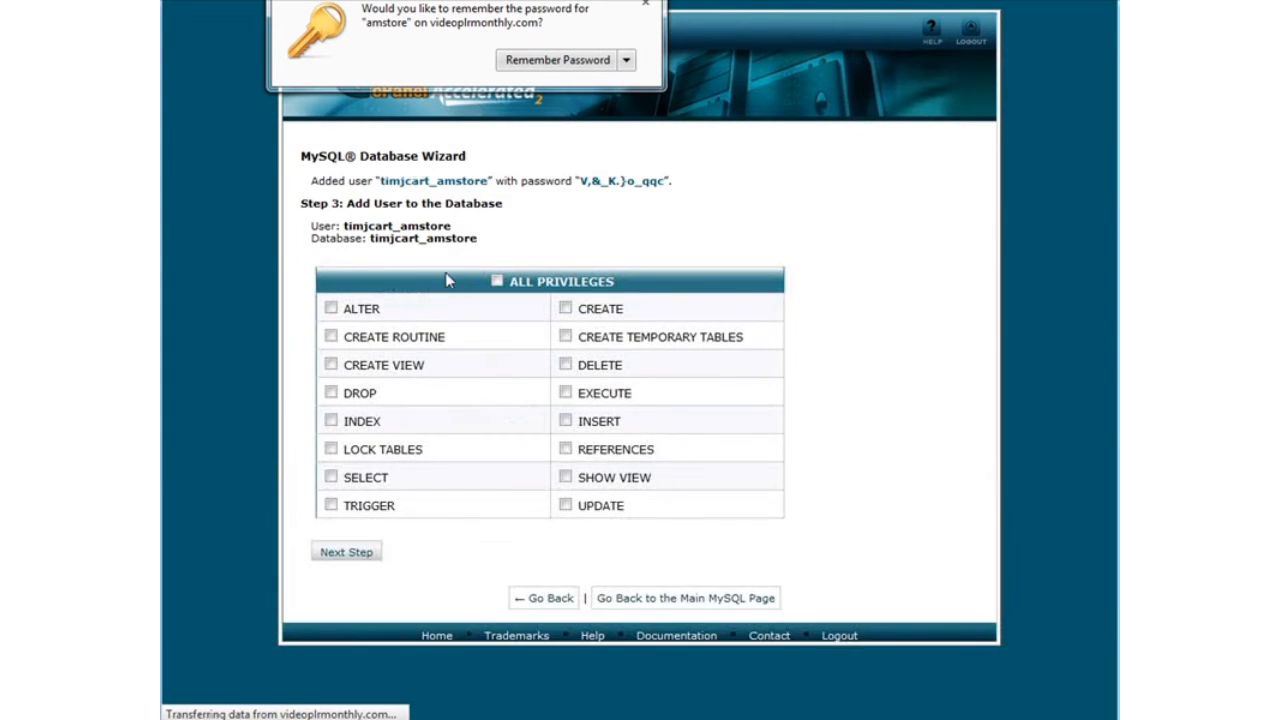
- Grant the amstore user ALL PRIVILEGES on timjcart_amstore and bring the Notepad window into view
{"action": "left_click", "coordinate": [498, 282]}
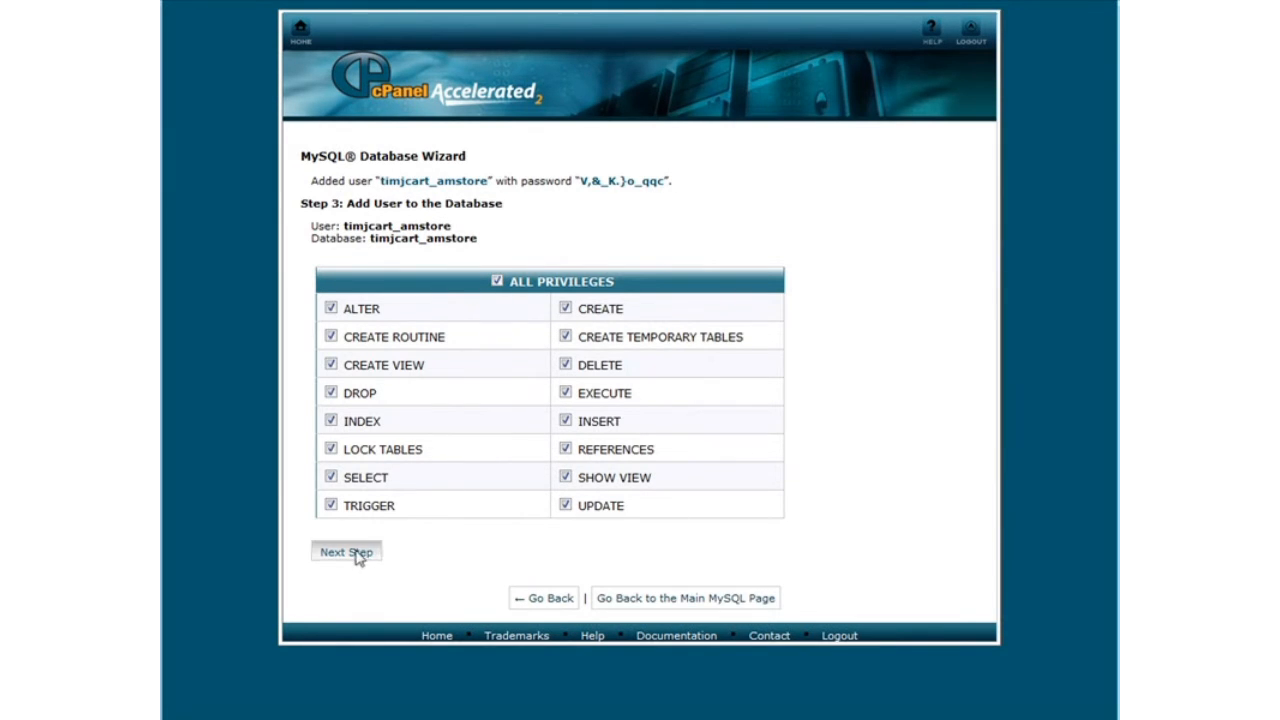
{"action": "left_click_drag", "start_coordinate": [668, 168], "coordinate": [441, 89]}
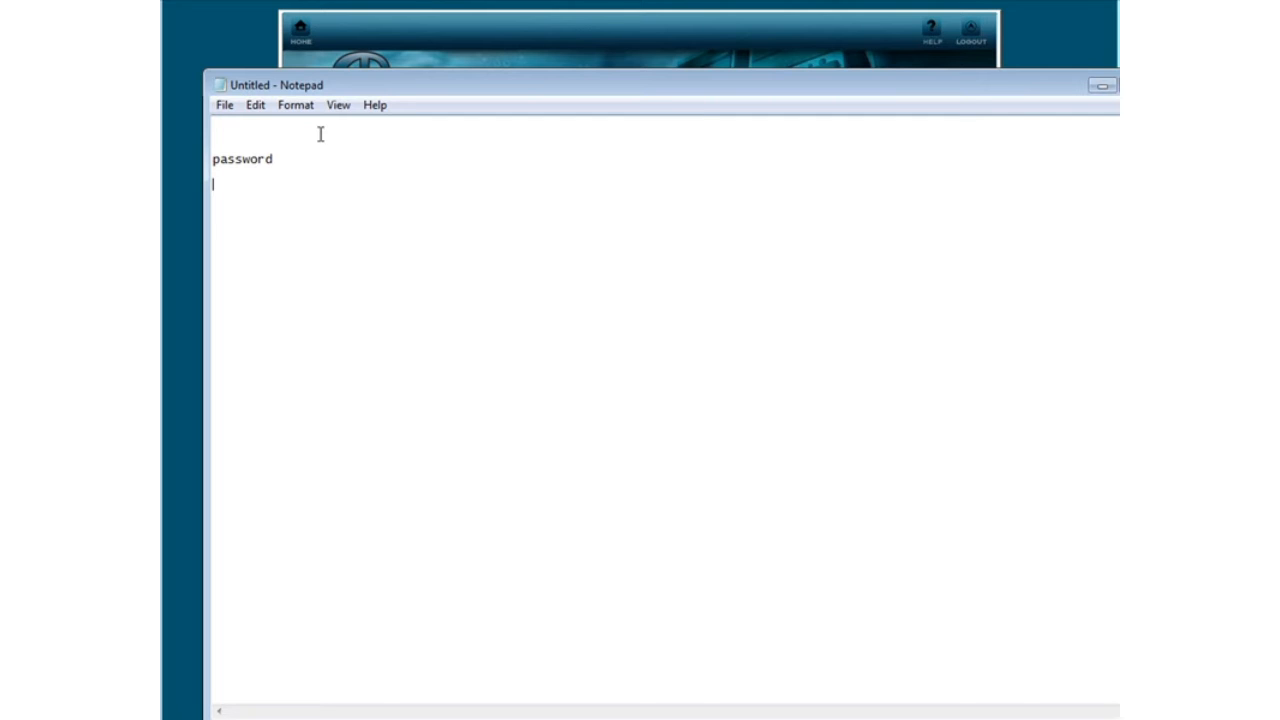
- Record the generated password and the amstore user and database names in the Notepad note
{"action": "key", "text": "Delete"}
{"action": "key", "text": "Delete"}
{"action": "left_click", "coordinate": [241, 30]}
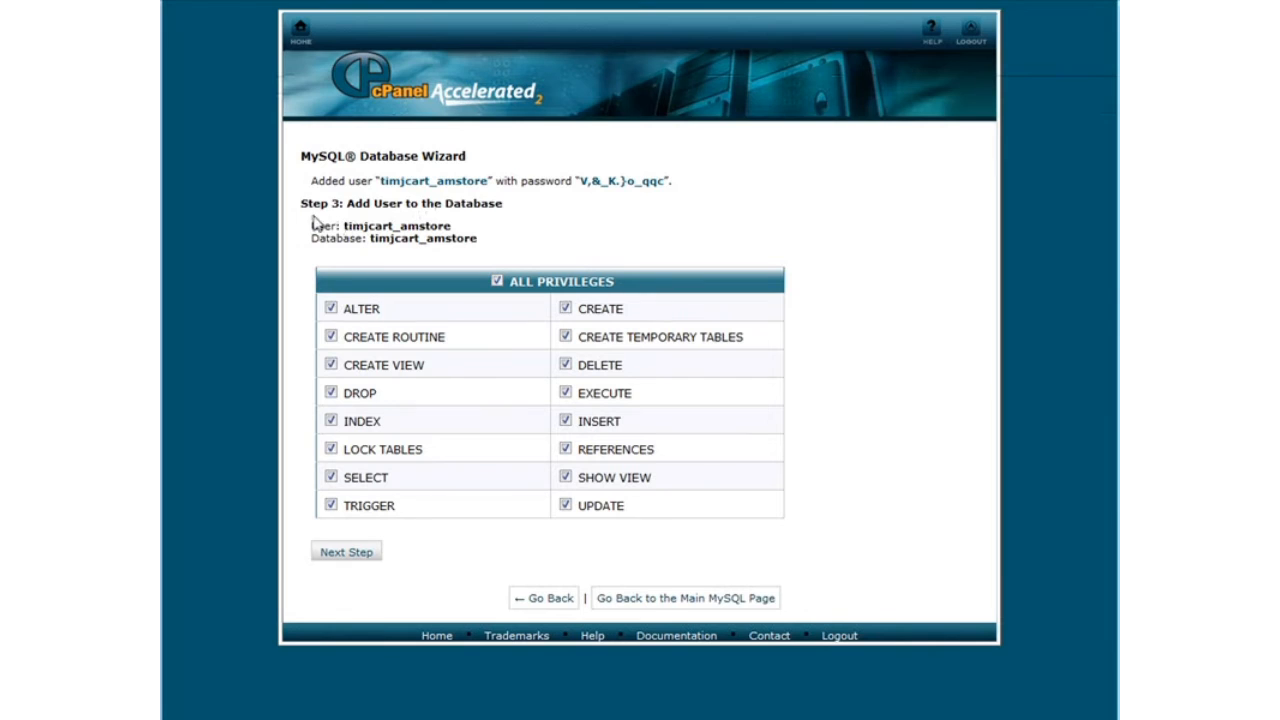
{"action": "left_click_drag", "start_coordinate": [313, 222], "coordinate": [496, 246]}
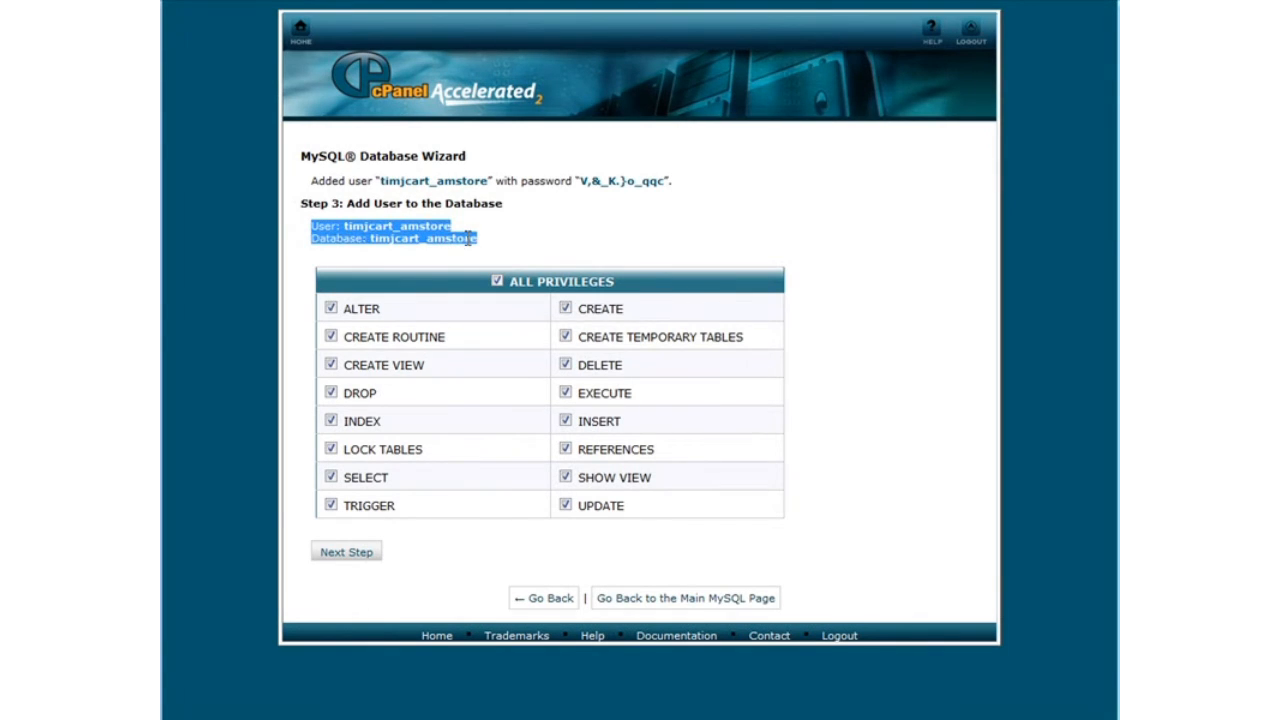
{"action": "right_click", "coordinate": [467, 237]}
{"action": "left_click", "coordinate": [506, 250]}
{"action": "left_click", "coordinate": [484, 717]}
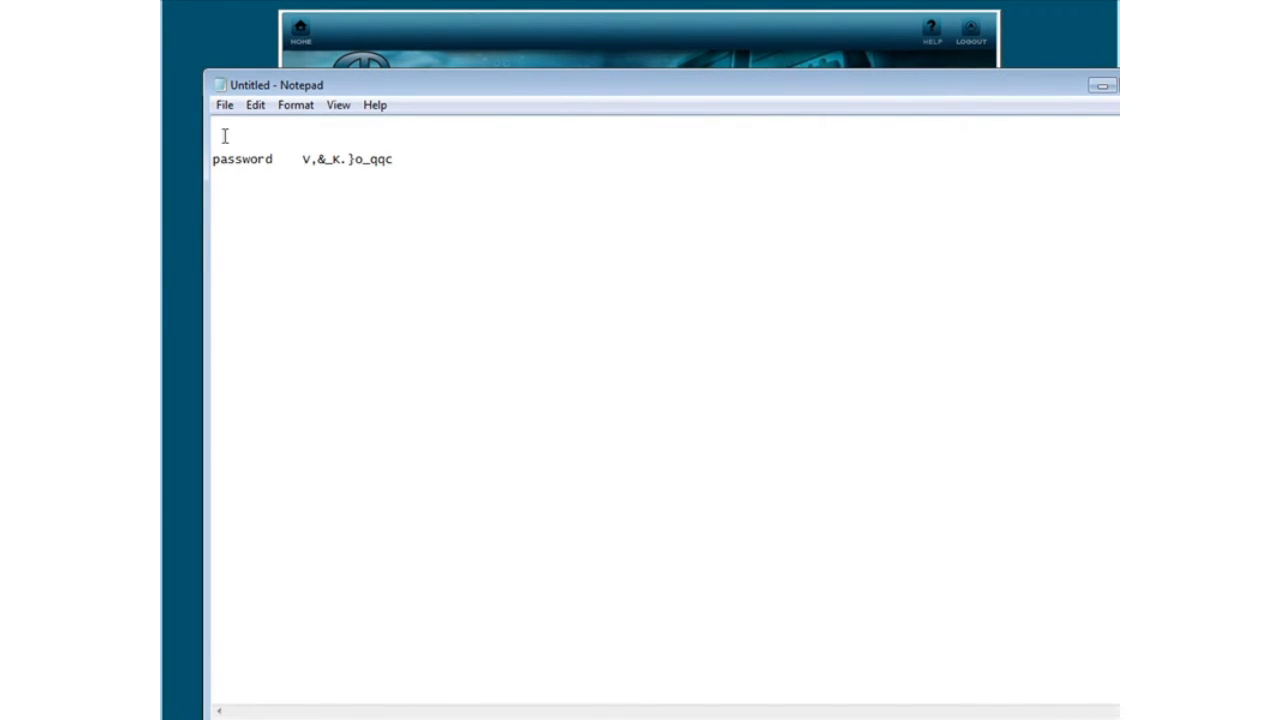
{"action": "key", "text": "ctrl+v"}
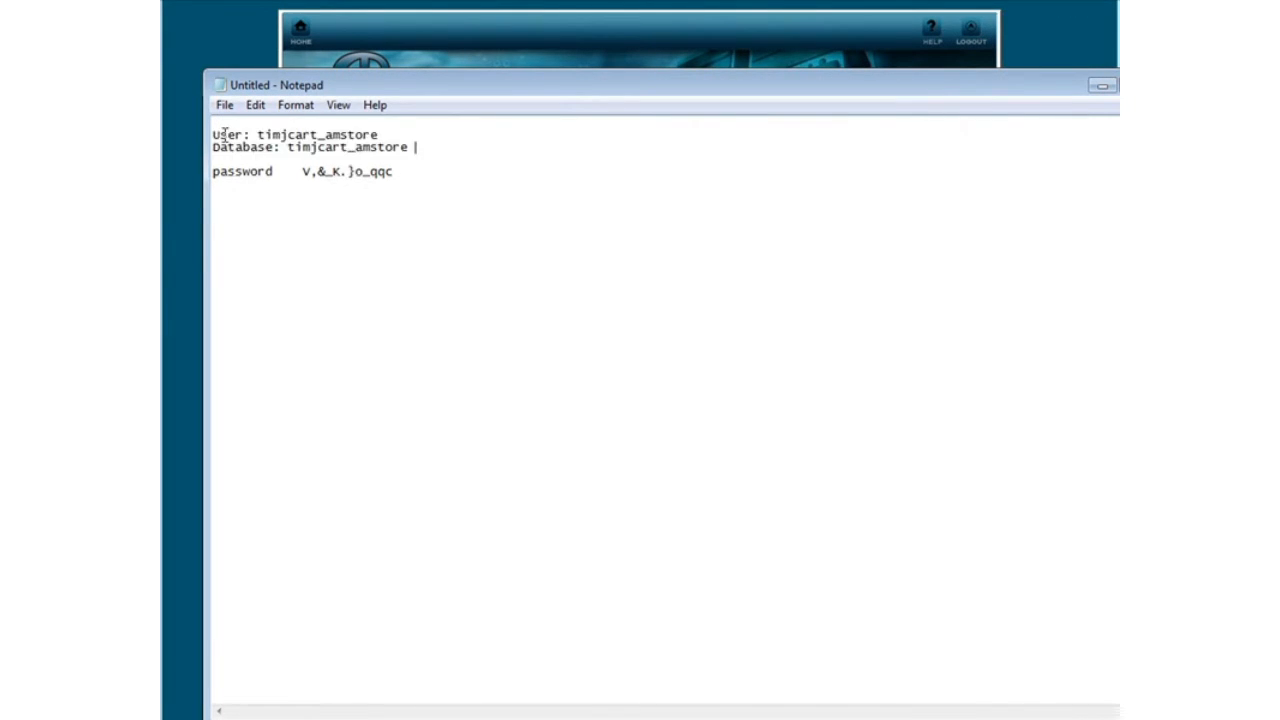
{"action": "left_click", "coordinate": [226, 42]}
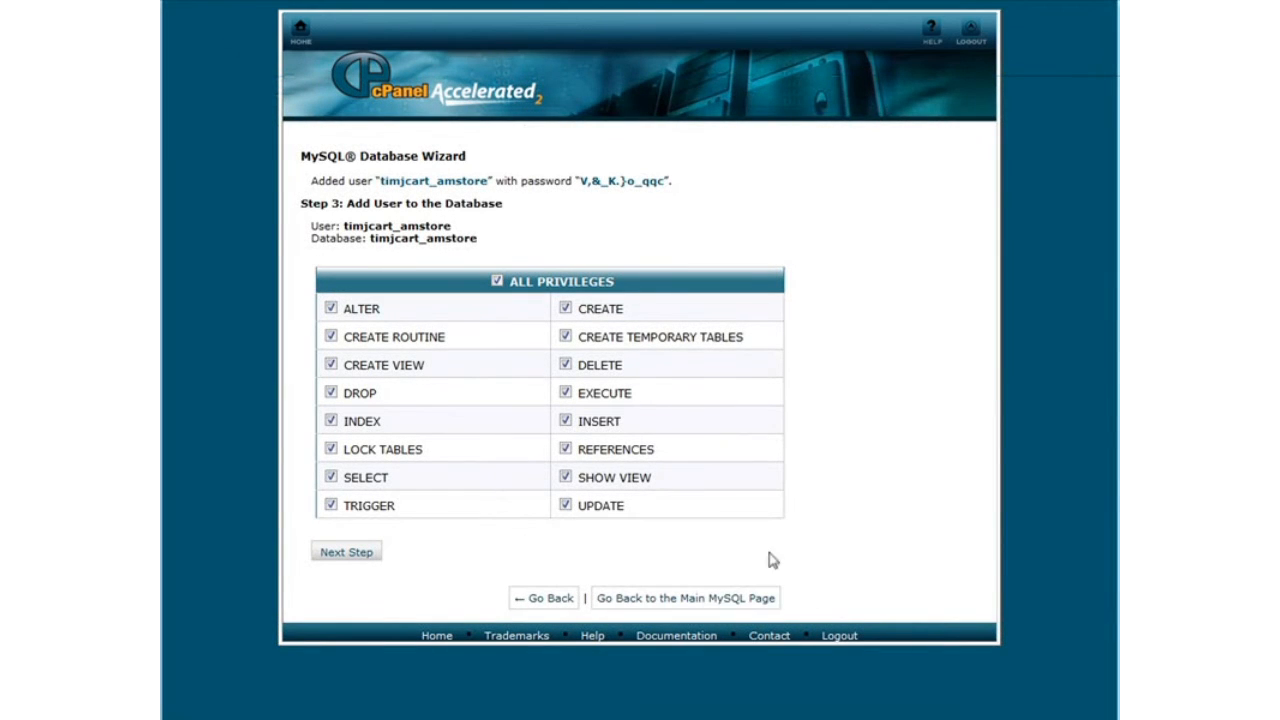
- Complete the database user wizard and start creating wp-config.php on the WordPress site
{"action": "left_click", "coordinate": [350, 558]}
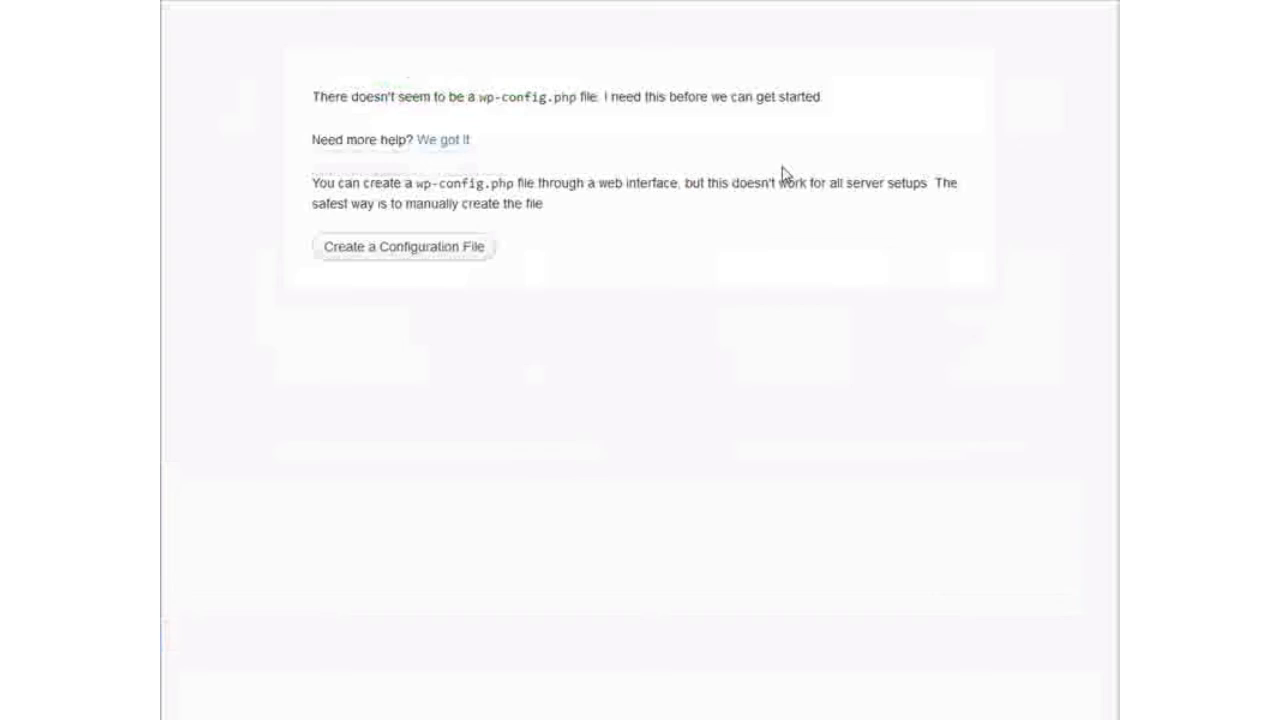
{"action": "left_click", "coordinate": [418, 256]}
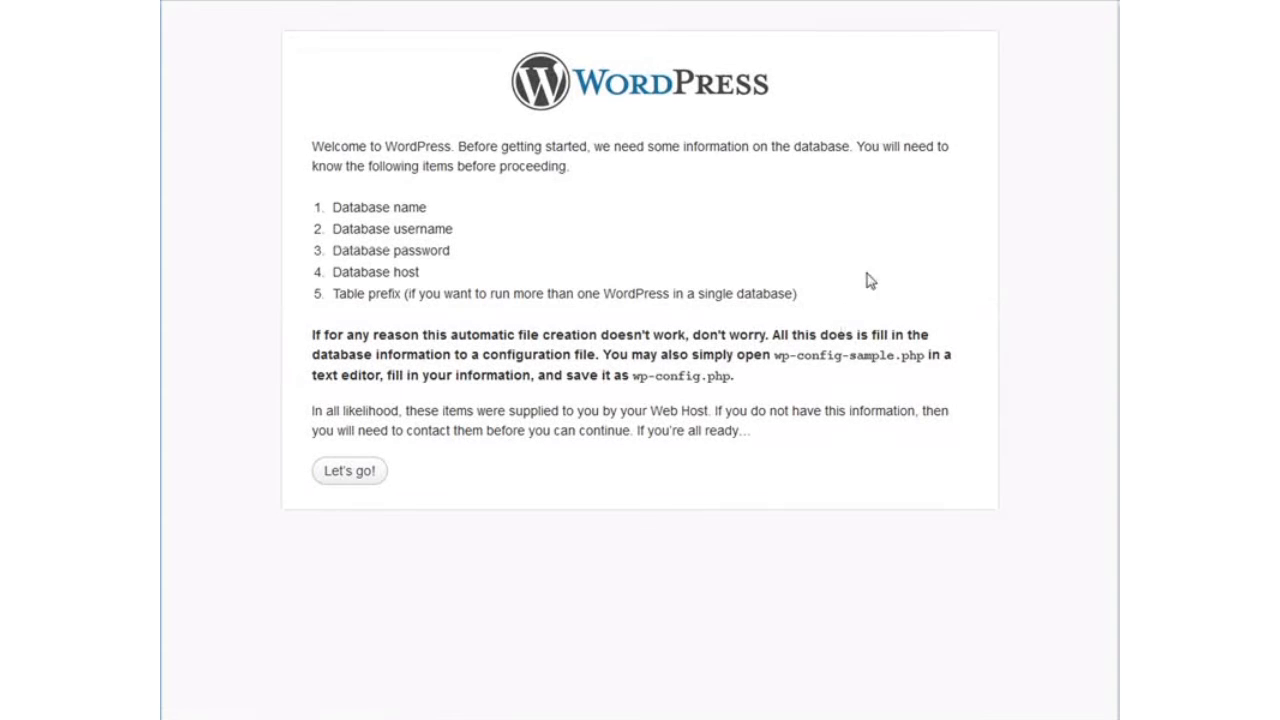
- Move from the setup overview to WordPress's database connection form
{"action": "left_click", "coordinate": [334, 479]}
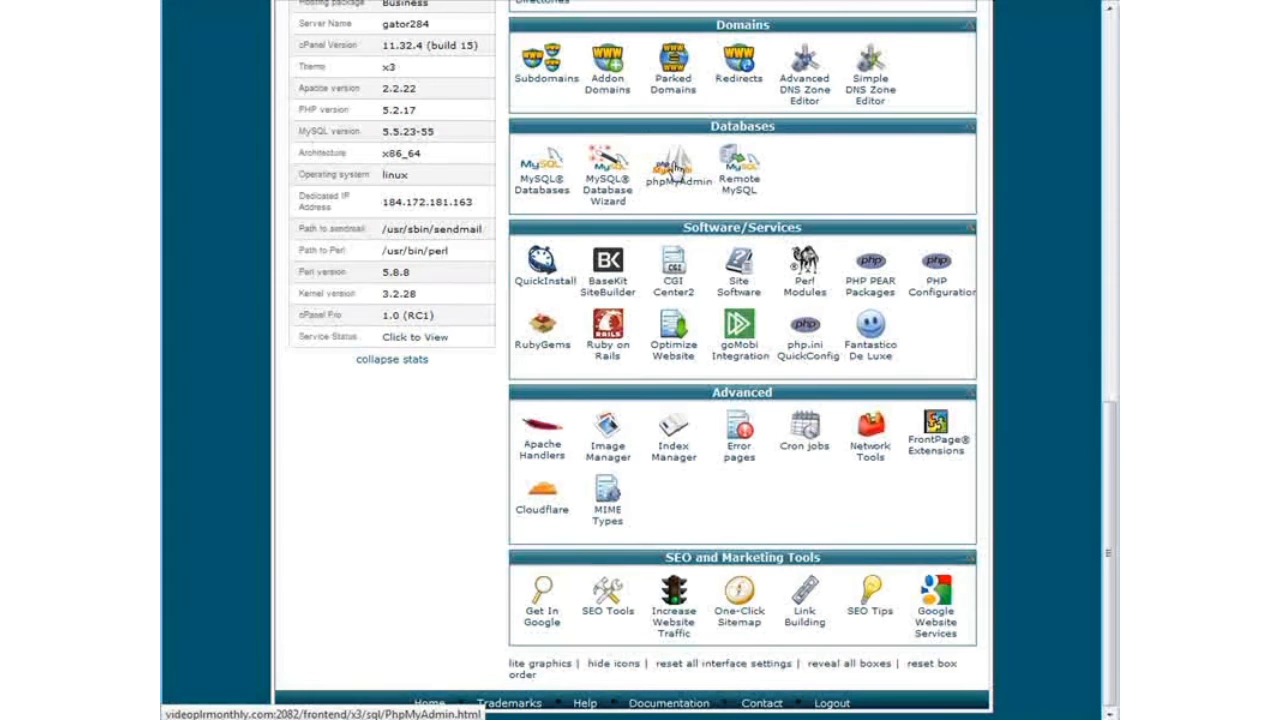
- Submit the amstore database connection details with table prefix ds_ instead of wp_
{"action": "left_click", "coordinate": [676, 168]}
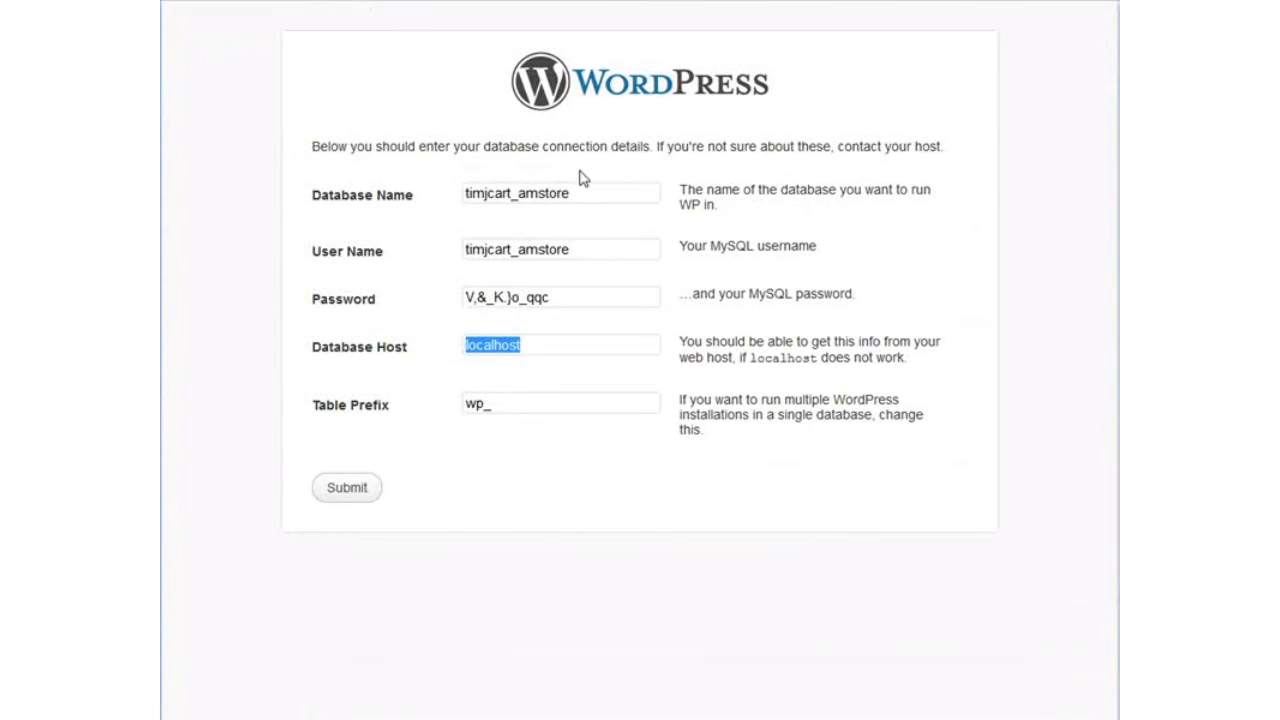
{"action": "double_click", "coordinate": [497, 402]}
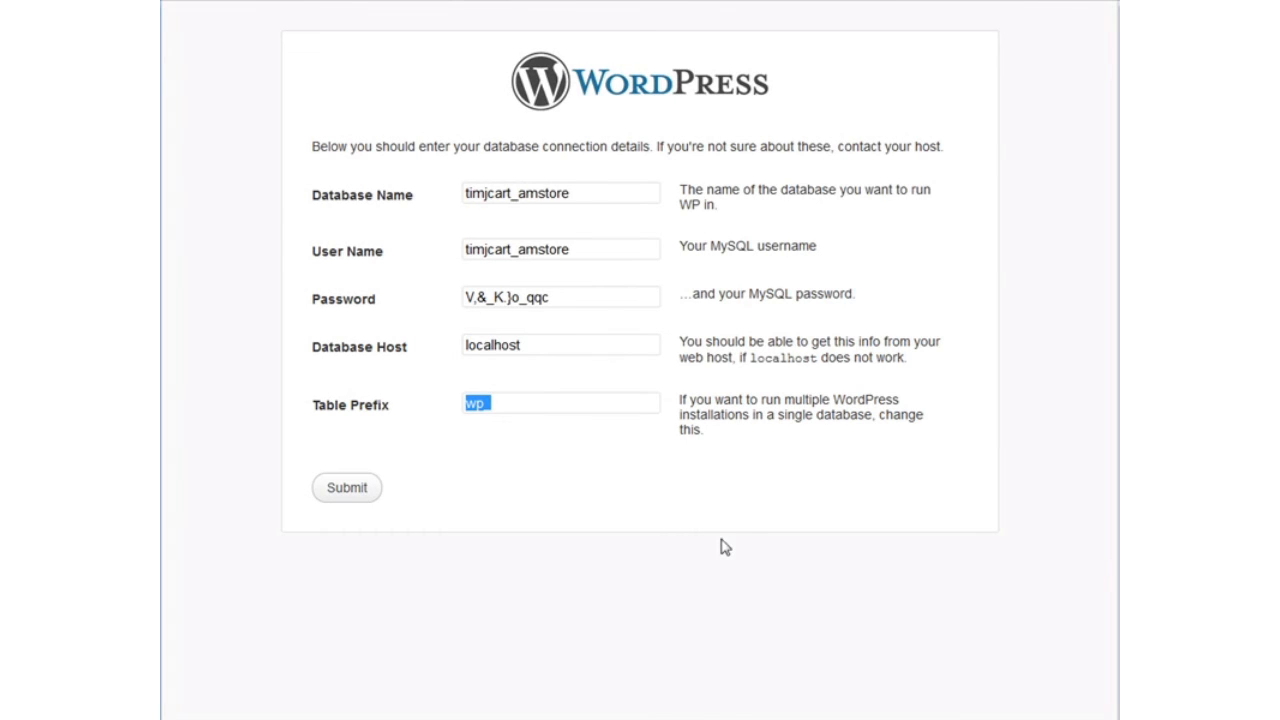
{"action": "type", "text": "ds_"}
{"action": "left_click", "coordinate": [343, 490]}
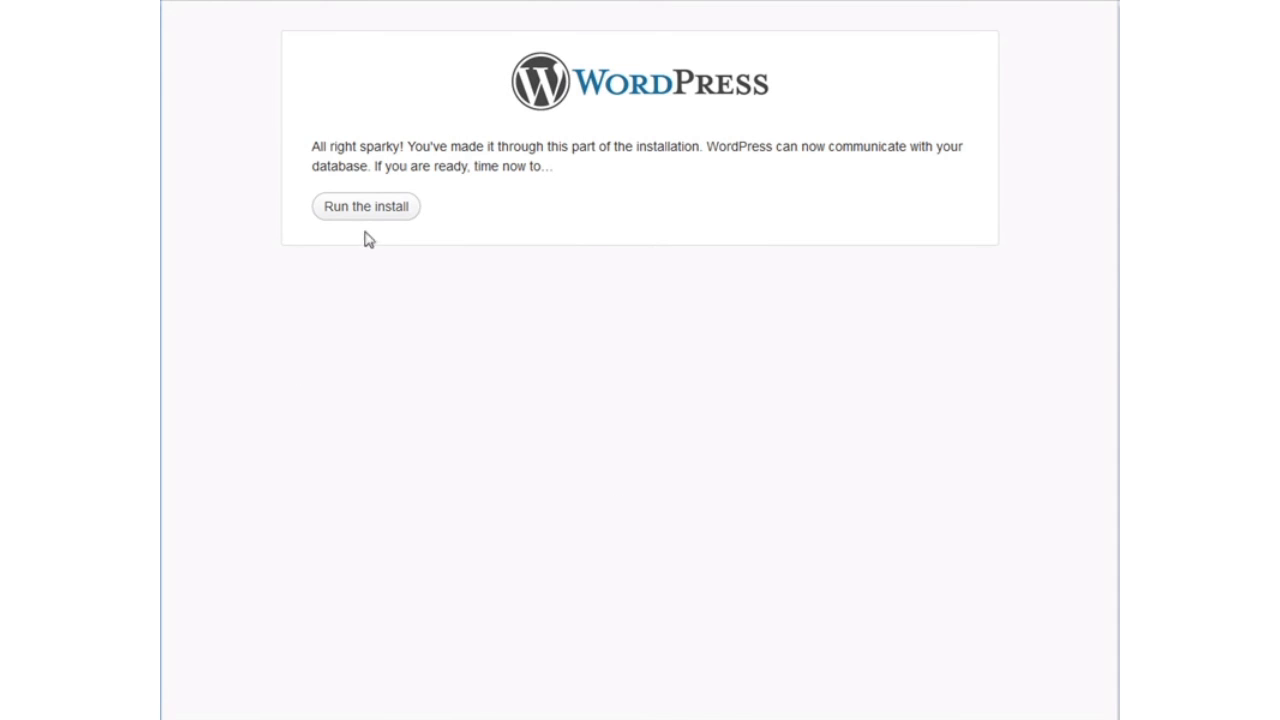
- Run the installer: site title Discount Store, admin username and password, search-engine indexing off
{"action": "left_click", "coordinate": [360, 210]}
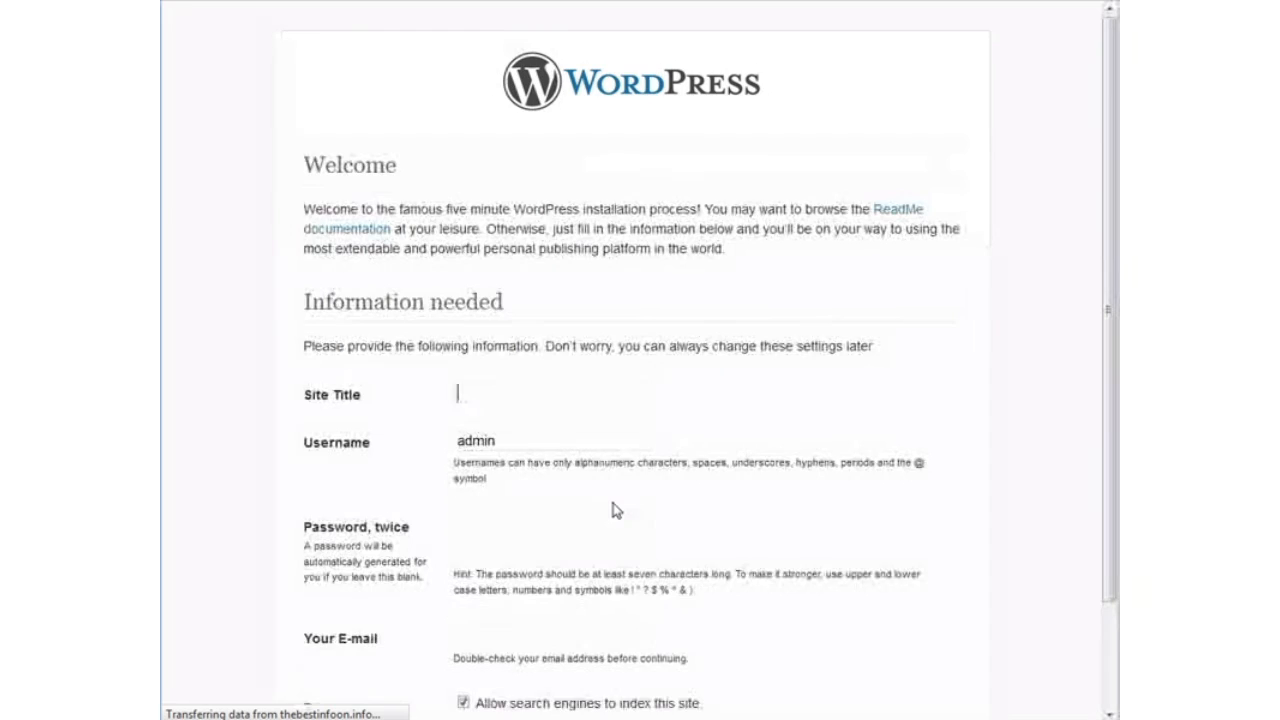
{"action": "scroll", "coordinate": [636, 390], "scroll_direction": "down", "scroll_amount": 2}
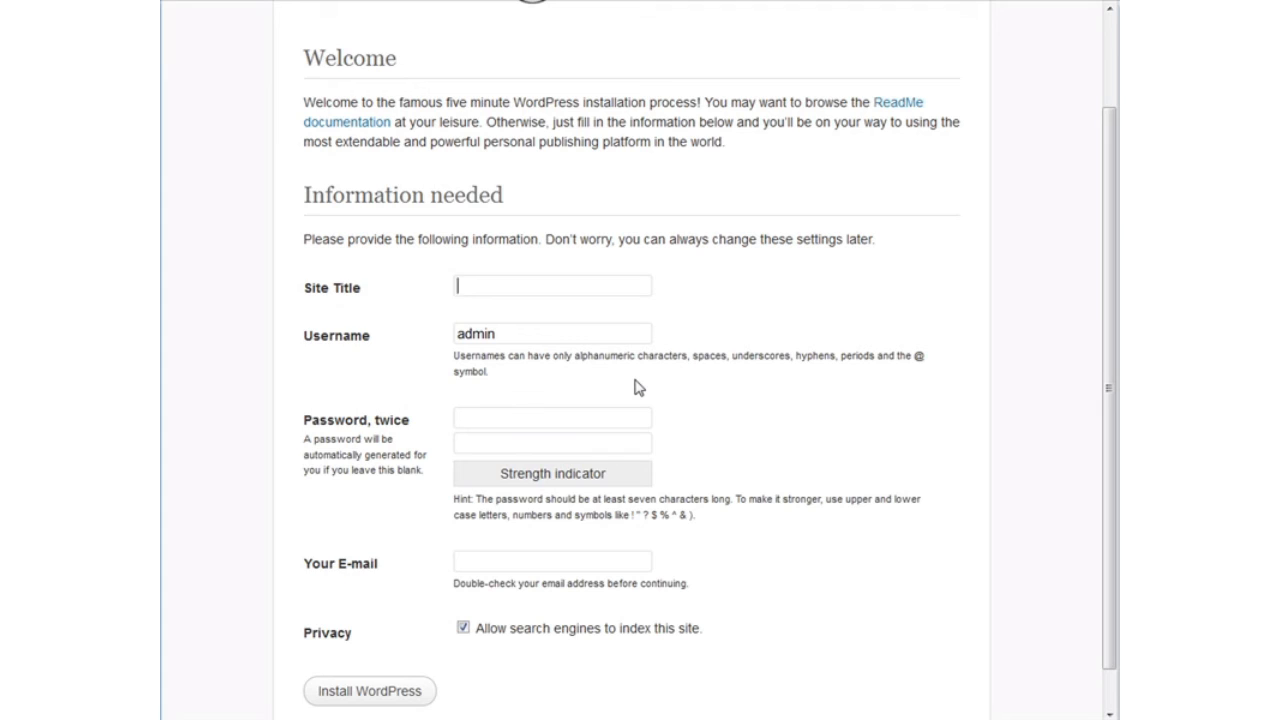
{"action": "type", "text": "Discount Store"}
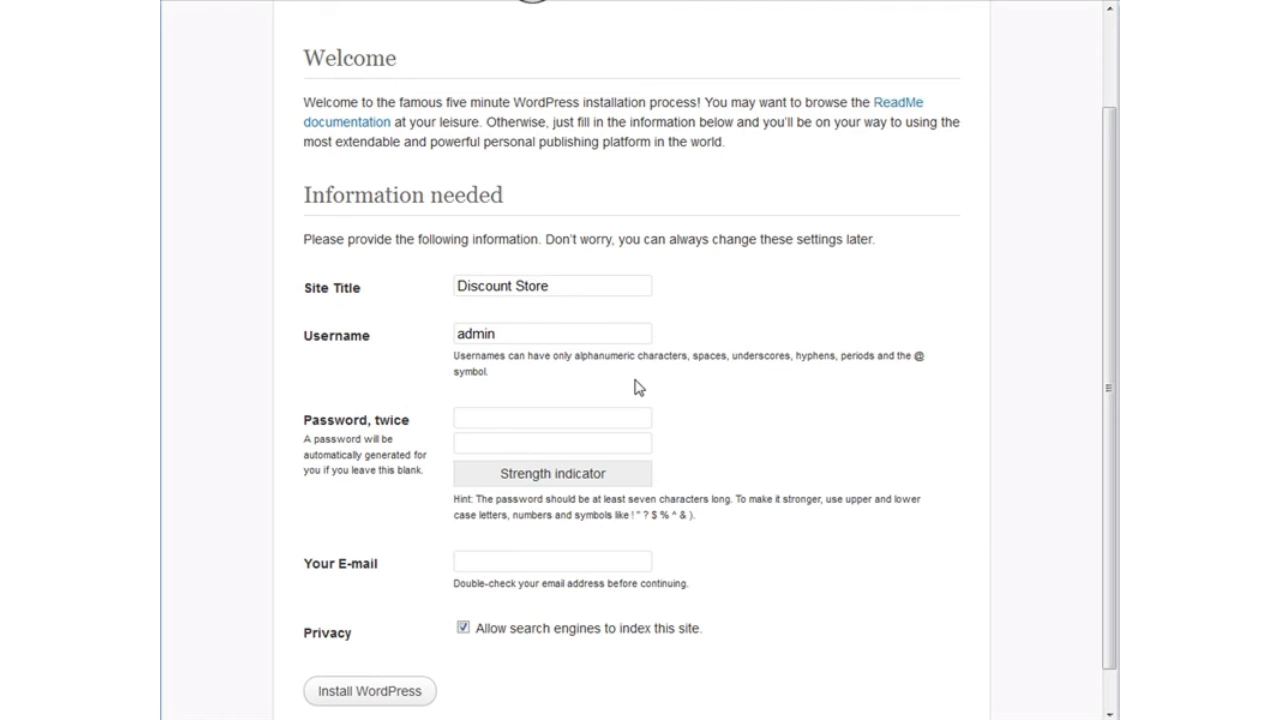
{"action": "key", "text": "Tab"}
{"action": "type", "text": "theadmin"}
{"action": "type", "text": "•"}
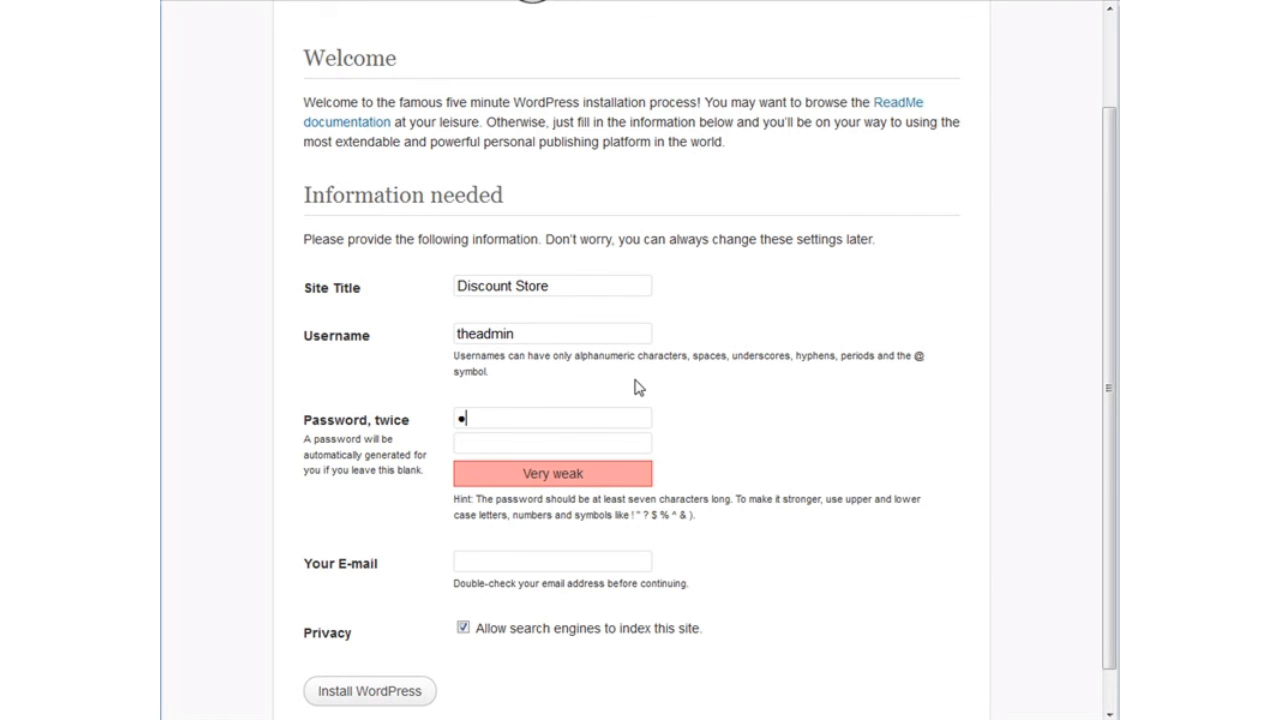
{"action": "type", "text": "••••••••"}
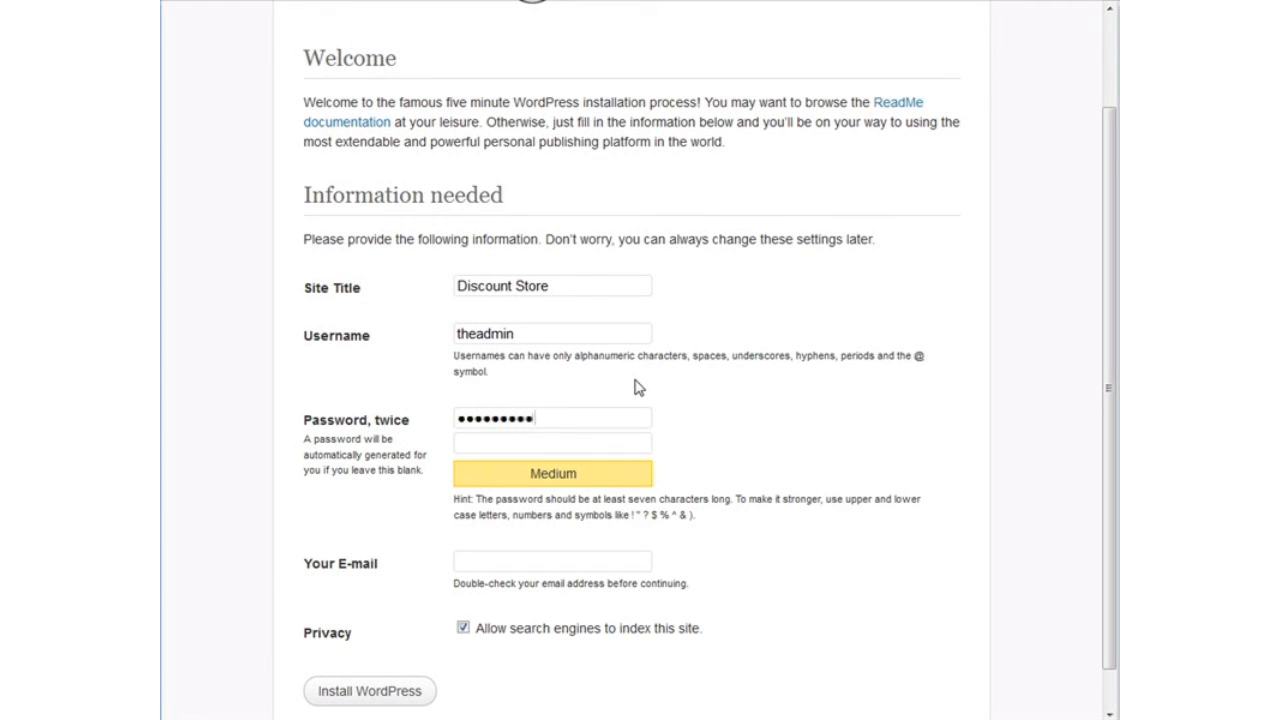
{"action": "type", "text": "•"}
{"action": "key", "text": "Tab"}
{"action": "type", "text": "•"}
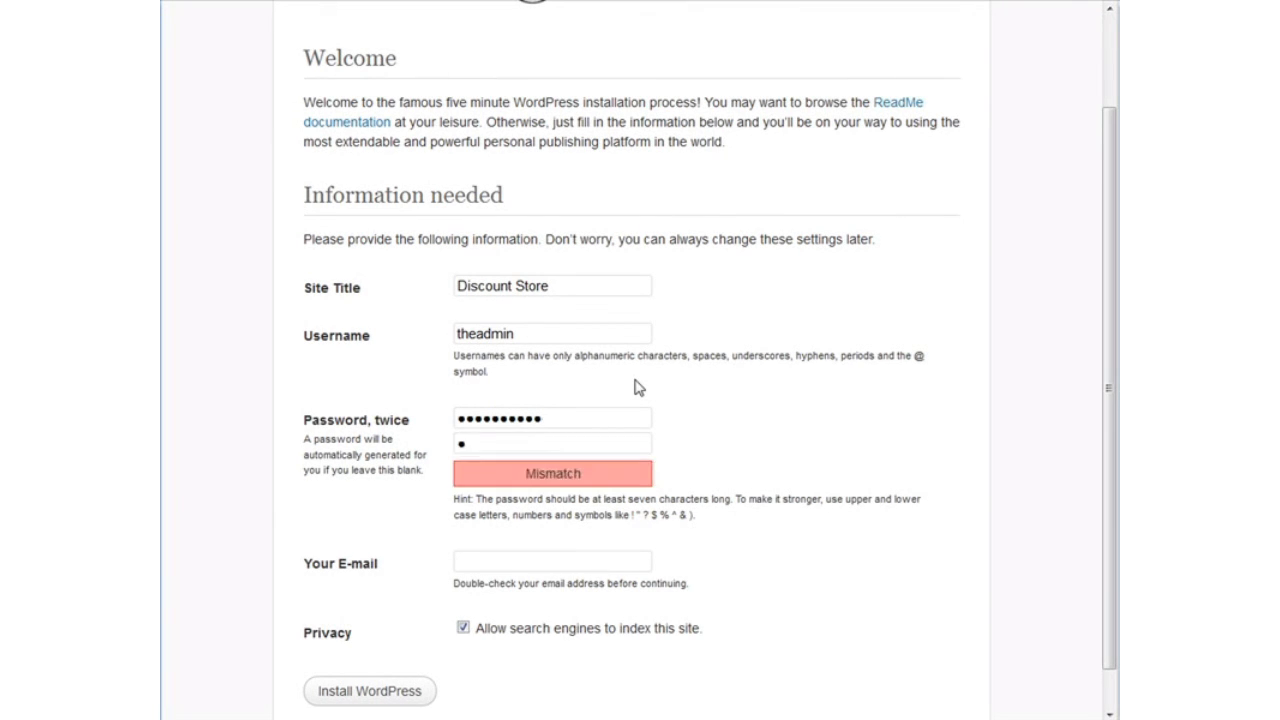
{"action": "type", "text": "•••••••••"}
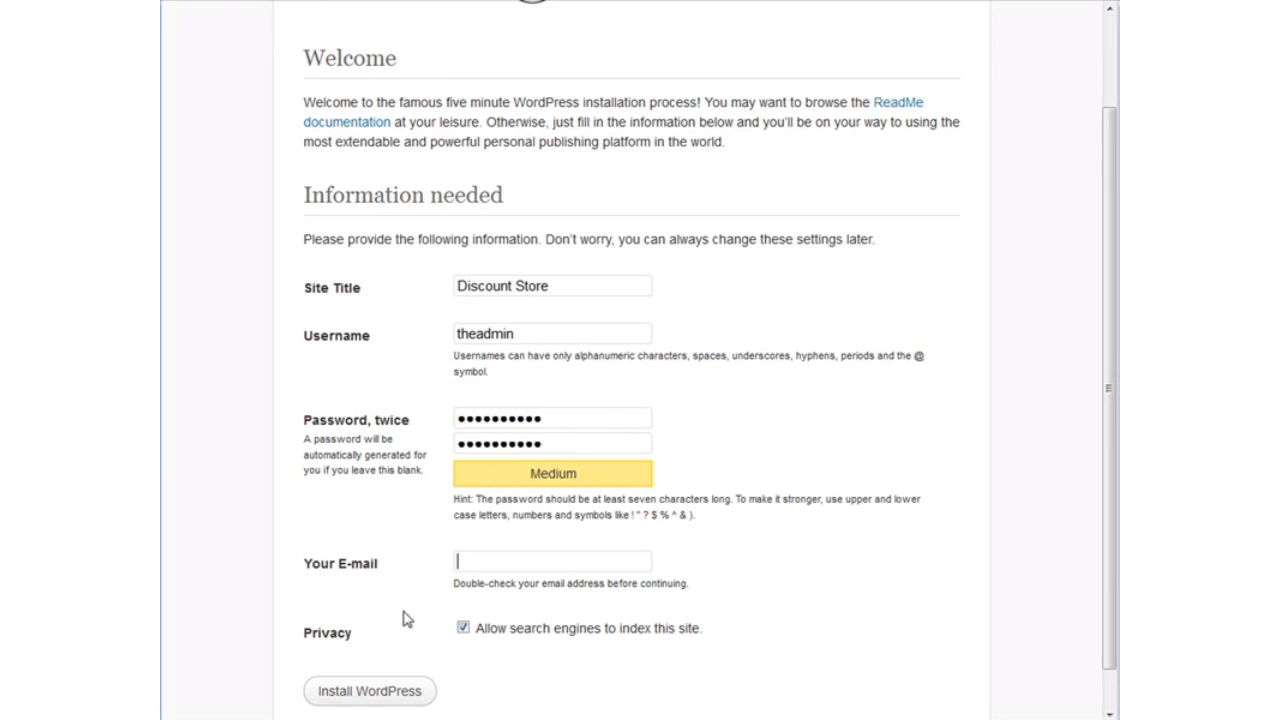
{"action": "scroll", "coordinate": [440, 625], "scroll_direction": "down", "scroll_amount": 1}
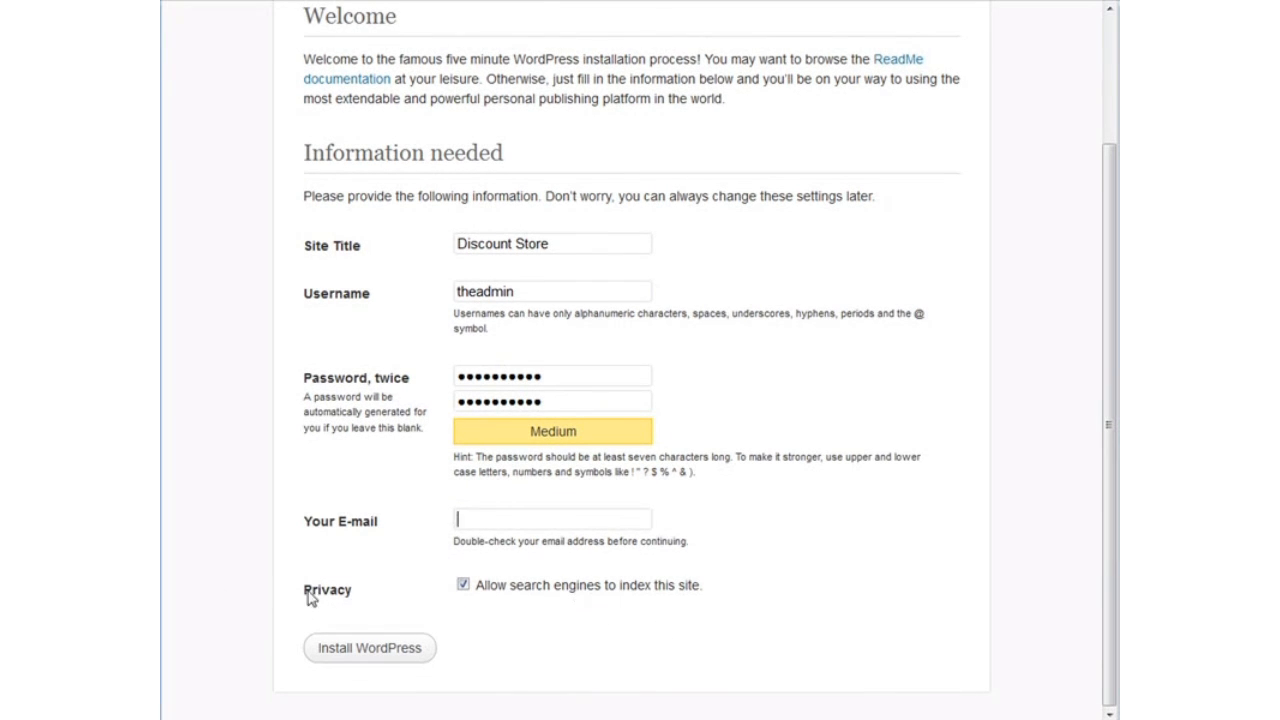
{"action": "left_click", "coordinate": [462, 587]}
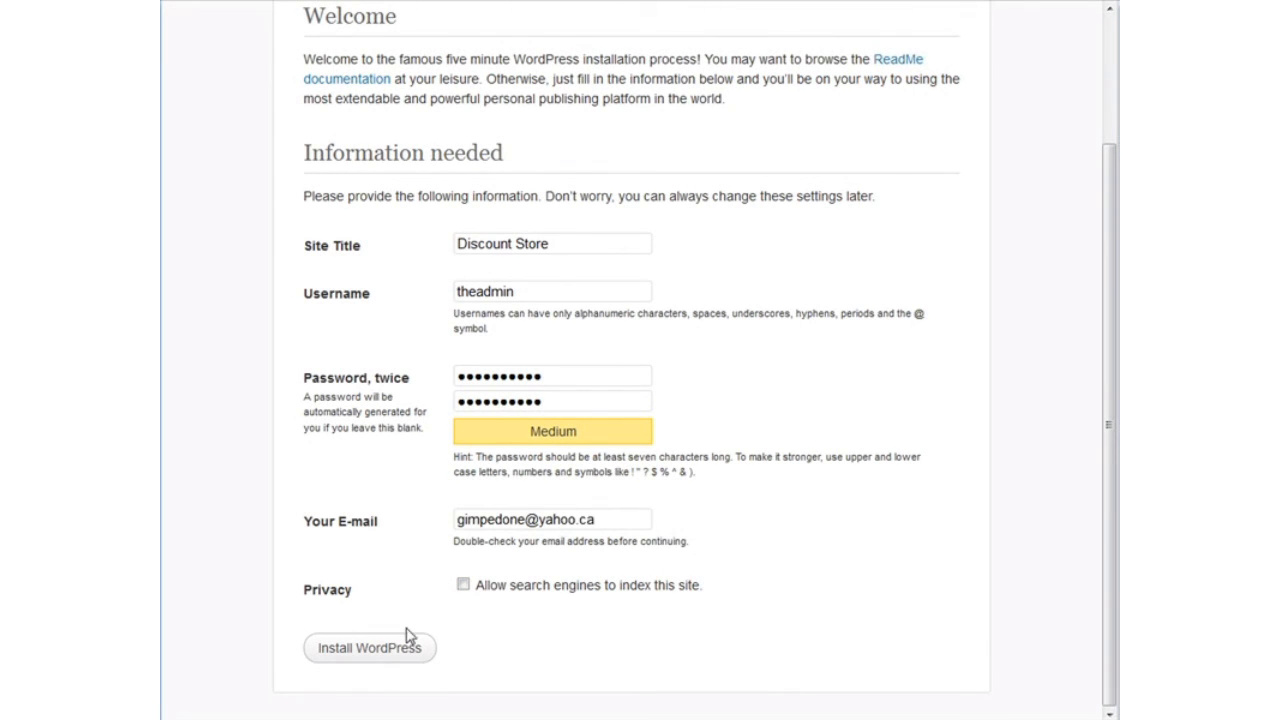
- Install WordPress and log in with the admin password, declining to save it
{"action": "left_click", "coordinate": [414, 648]}
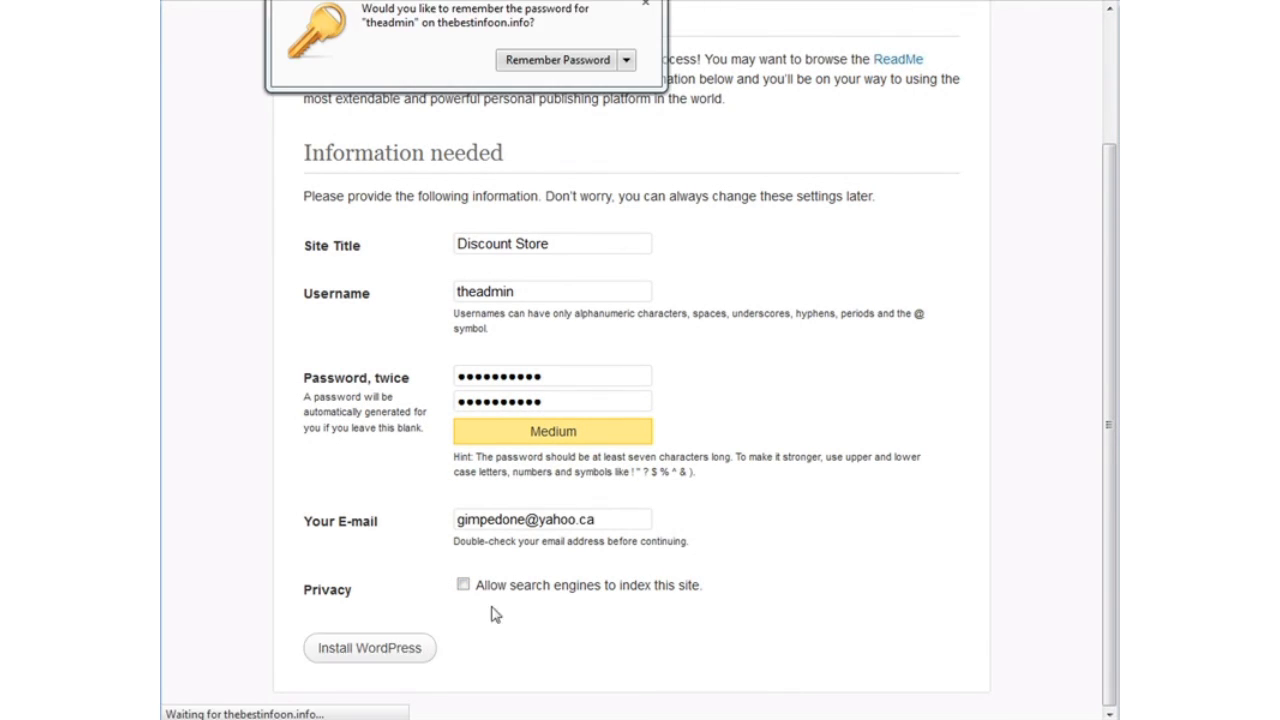
{"action": "left_click", "coordinate": [645, 10]}
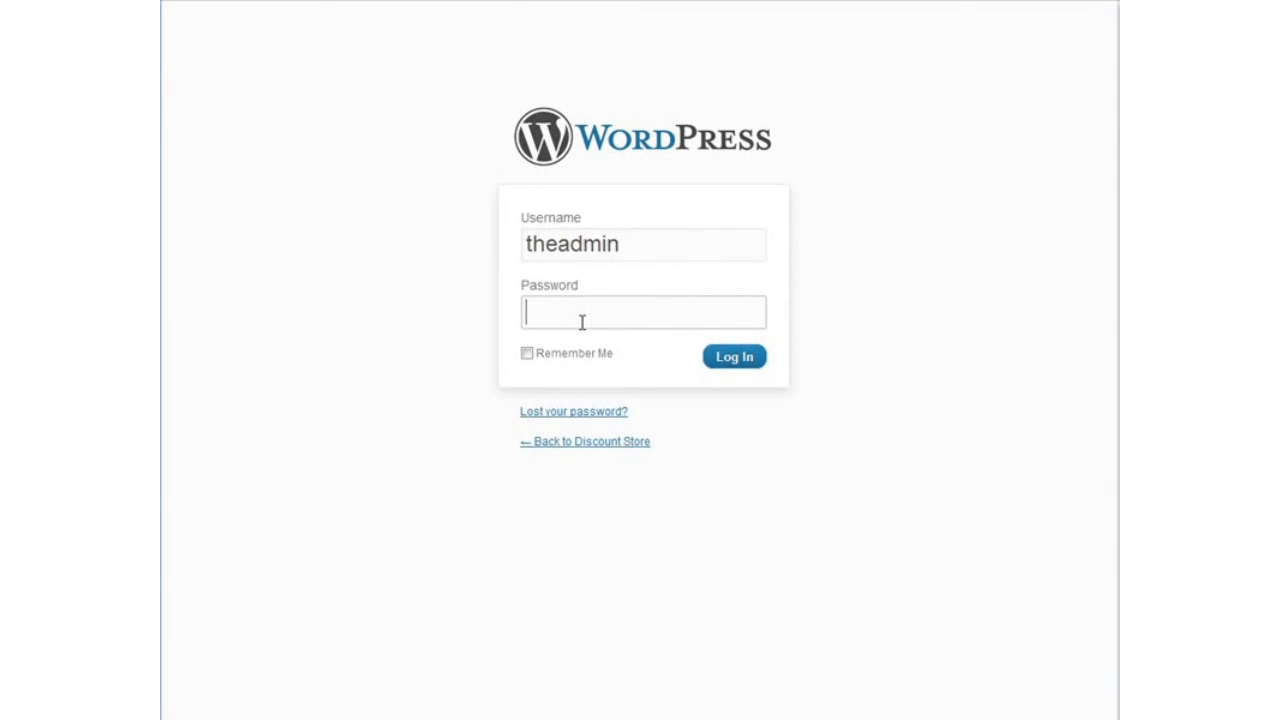
{"action": "key", "text": "Return"}
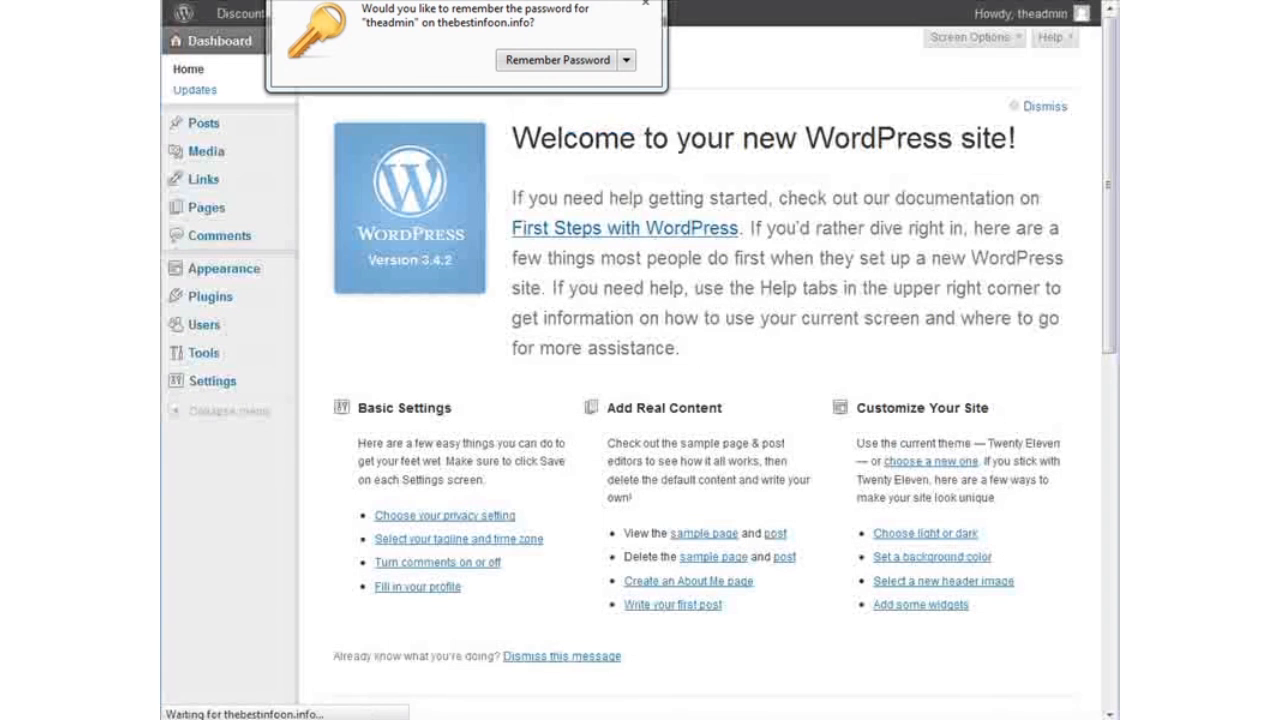
{"action": "left_click", "coordinate": [645, 9]}
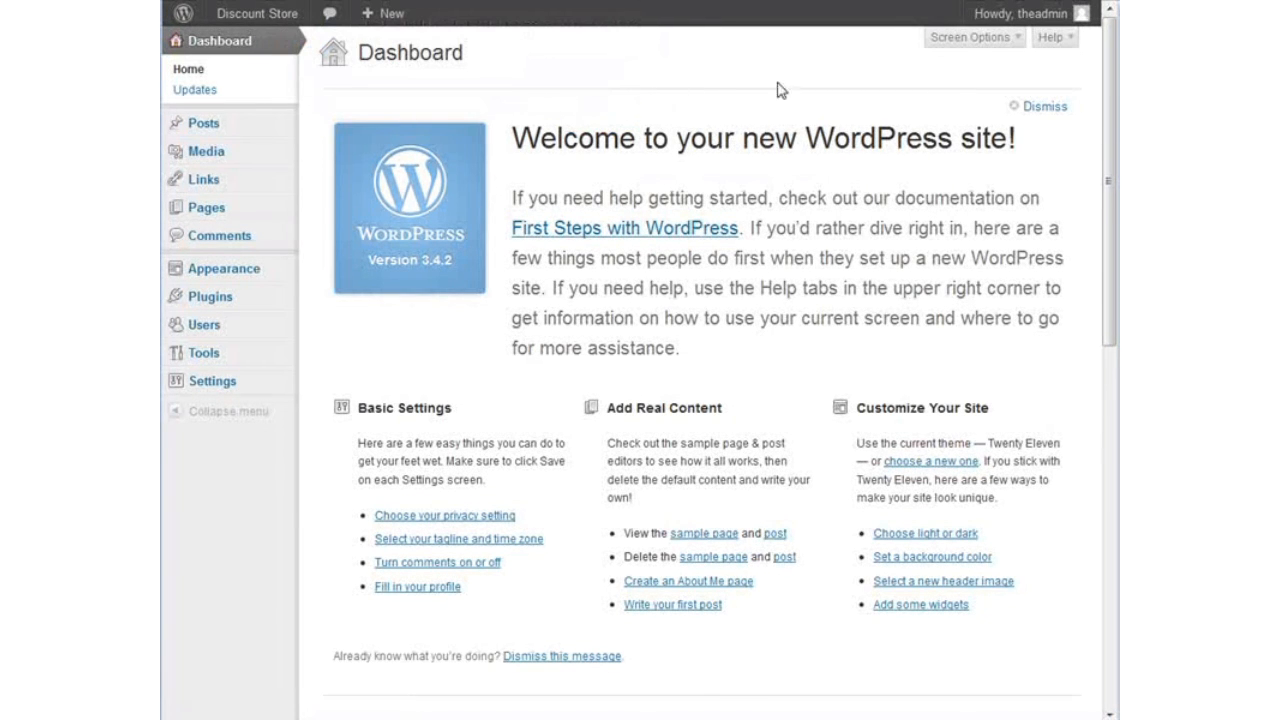